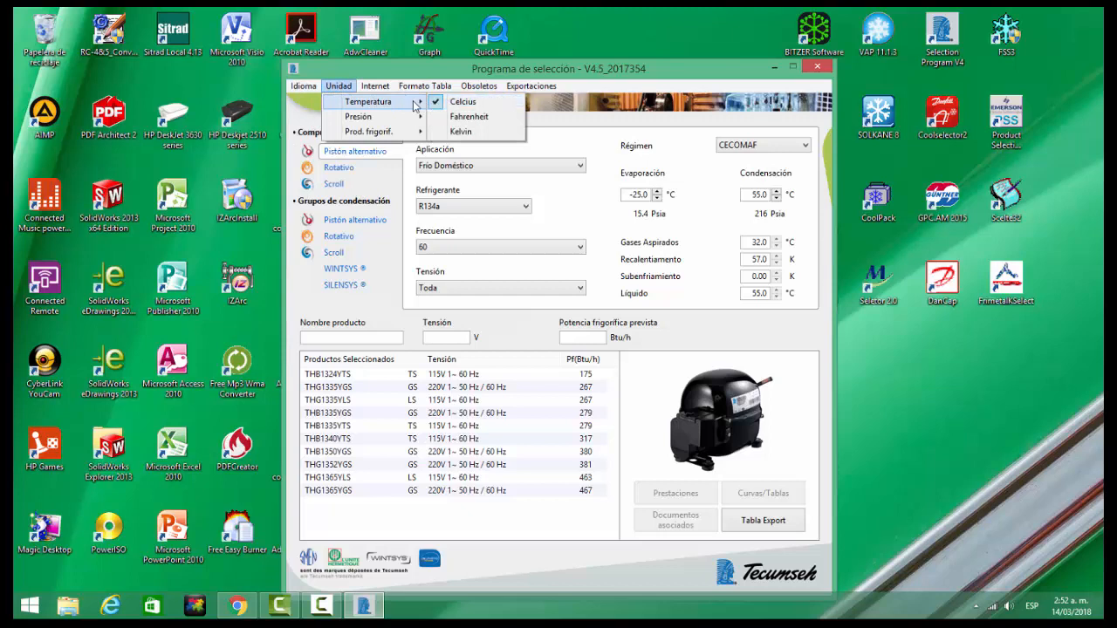
mouse_move(370, 117)
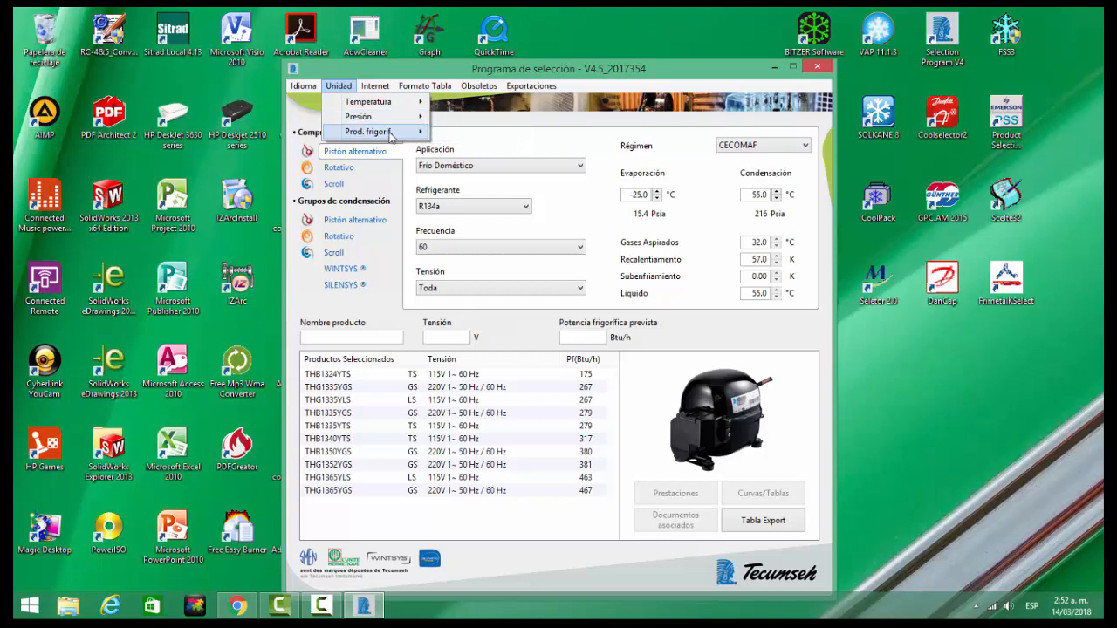
mouse_move(390, 137)
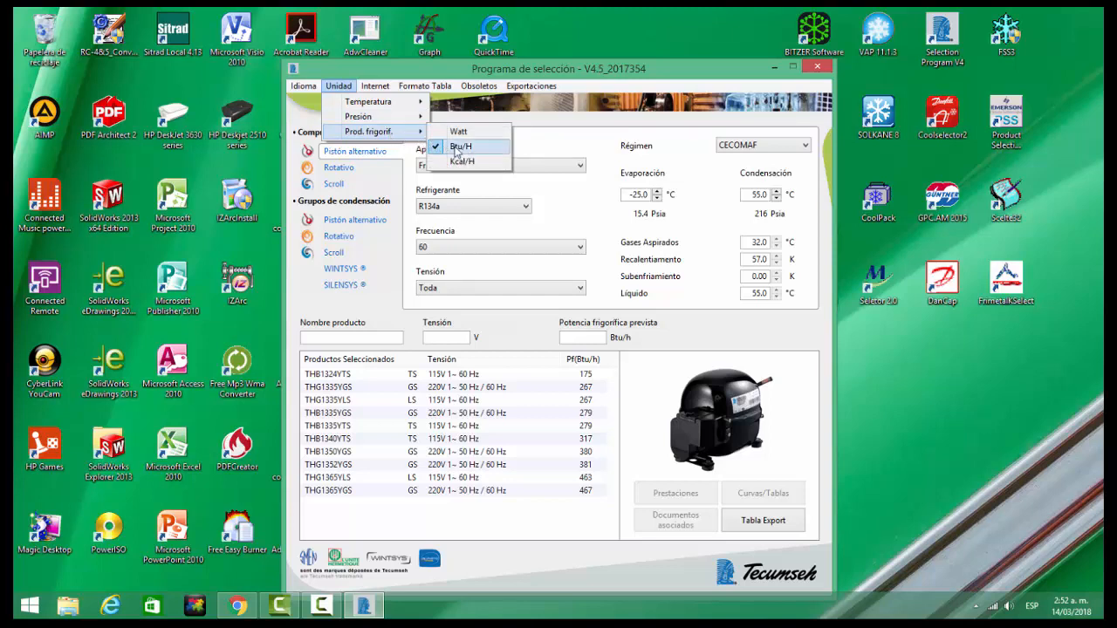
mouse_move(377, 88)
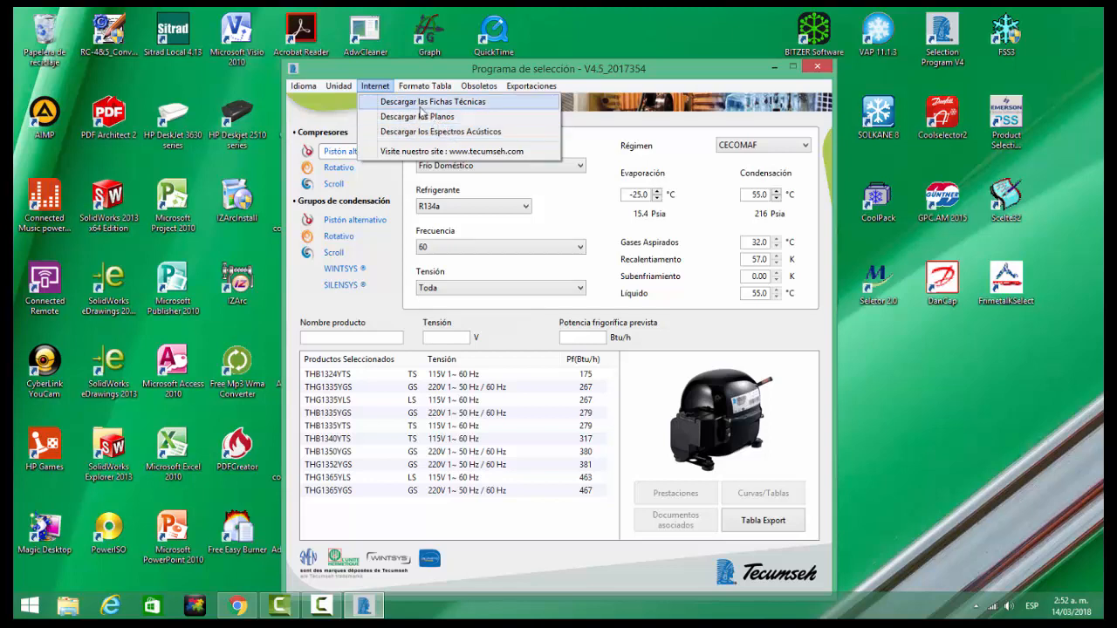
mouse_move(424, 88)
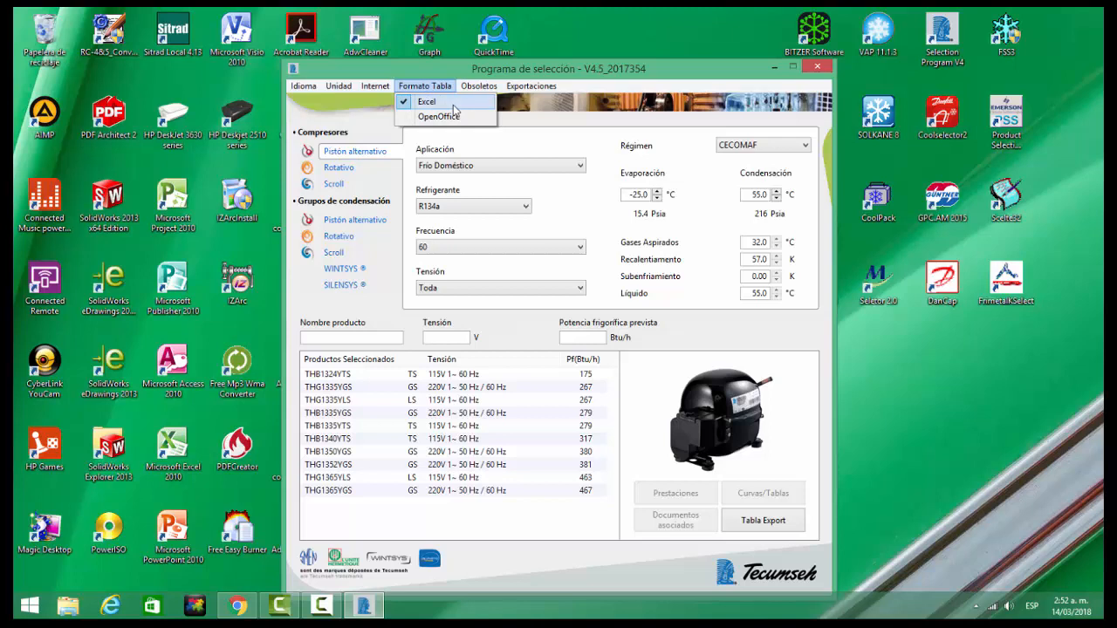
mouse_move(480, 88)
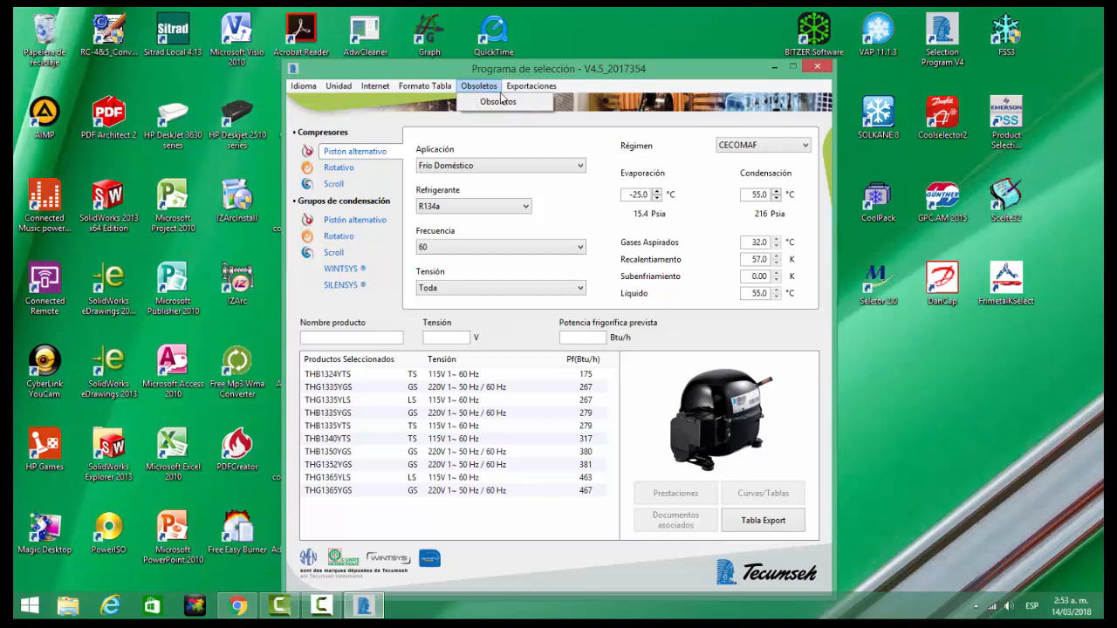
mouse_move(537, 89)
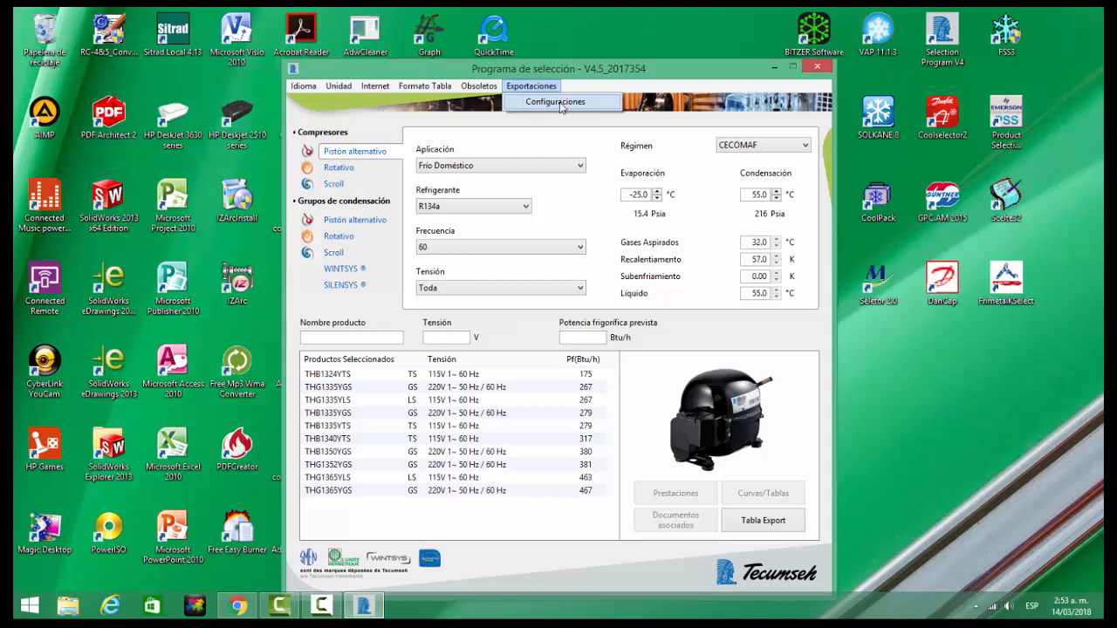
Step: Review the Pistón alternativo, Rotativo and Scroll categories of compressors and condensing units, ending on the Pistón alternativo compressors
left_click(345, 155)
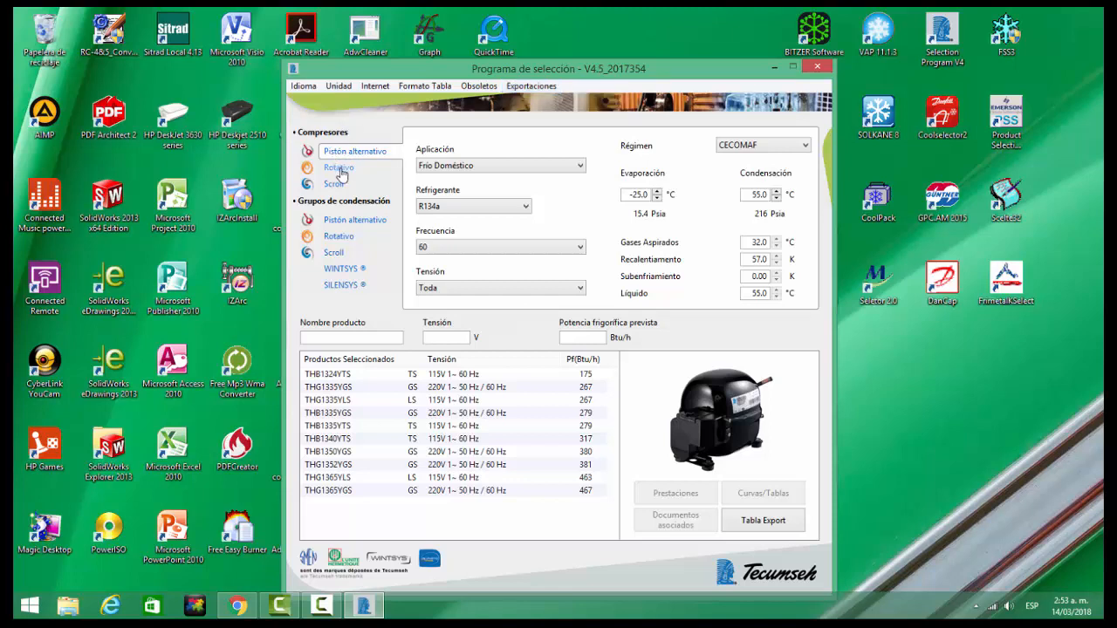
left_click(341, 171)
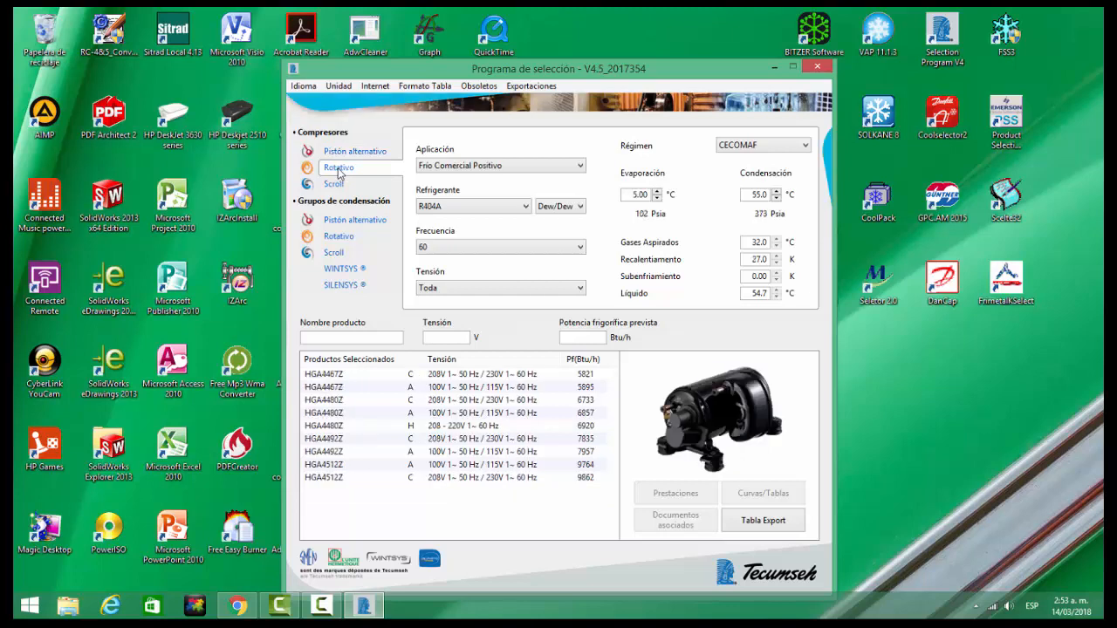
left_click(335, 187)
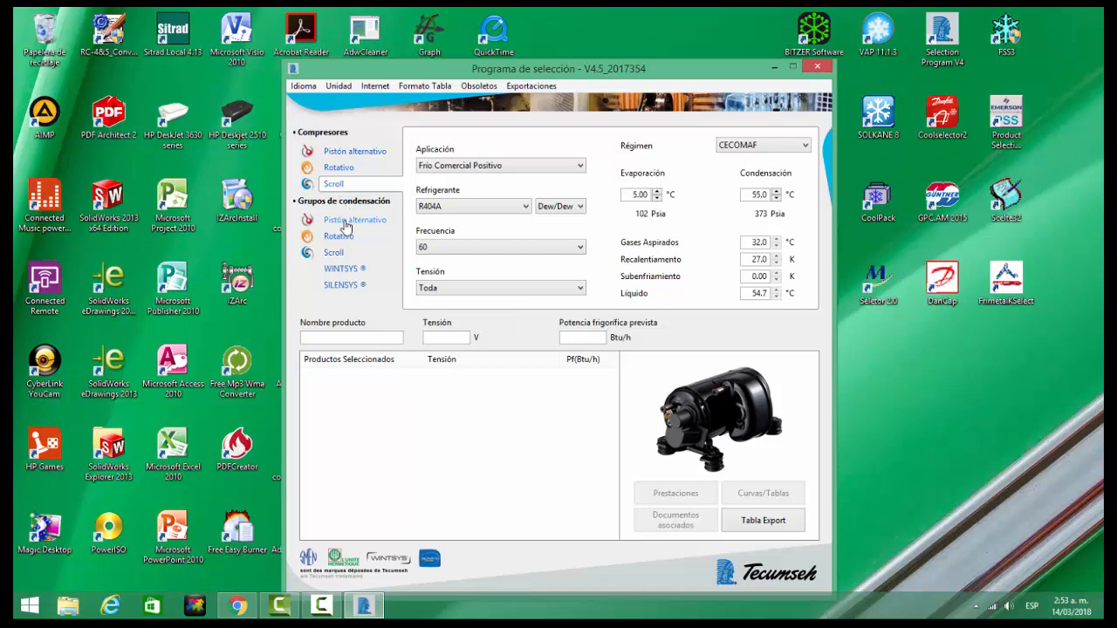
left_click(347, 225)
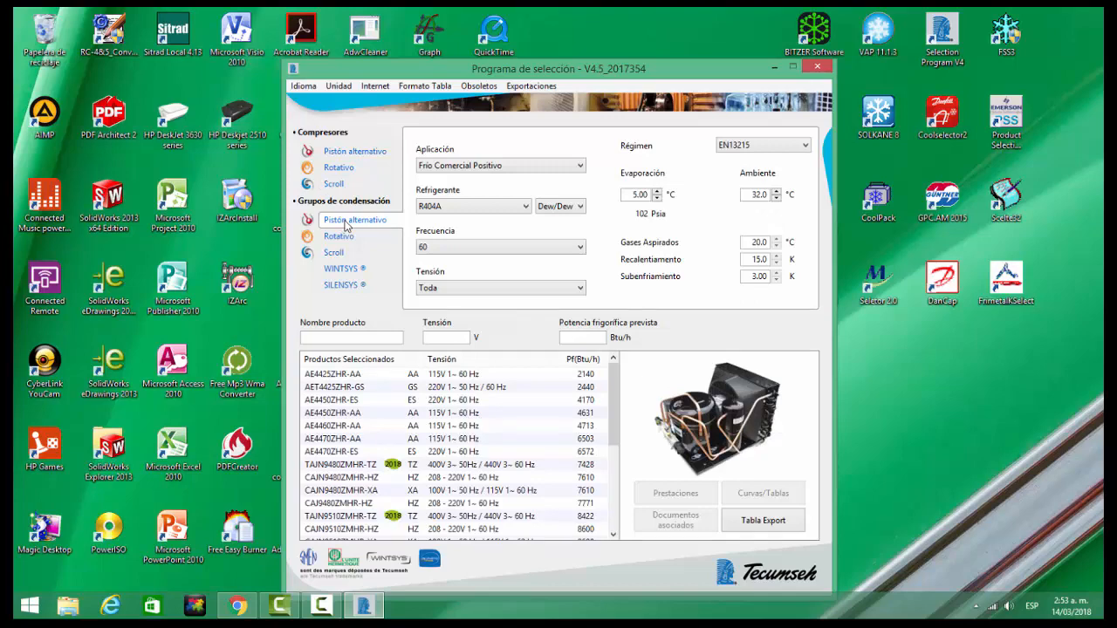
left_click(338, 239)
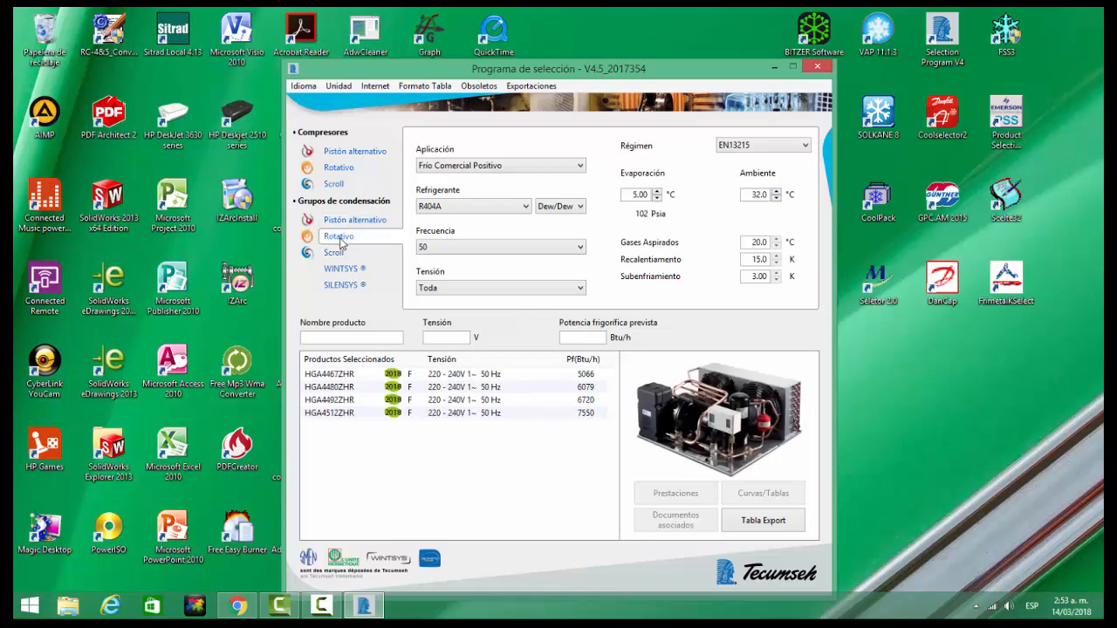
left_click(334, 255)
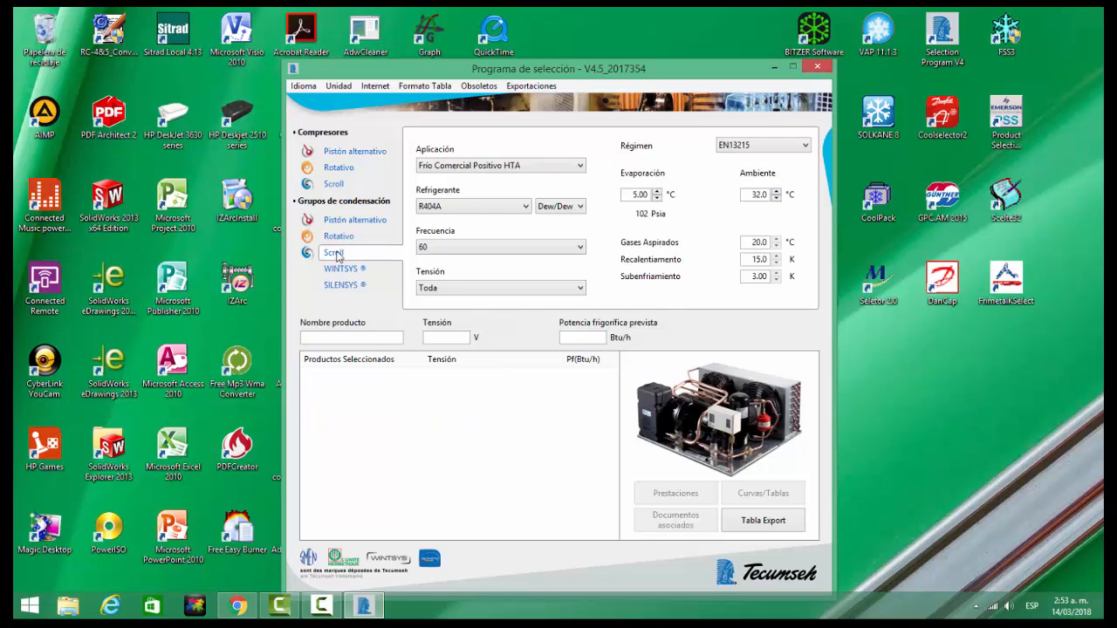
left_click(337, 154)
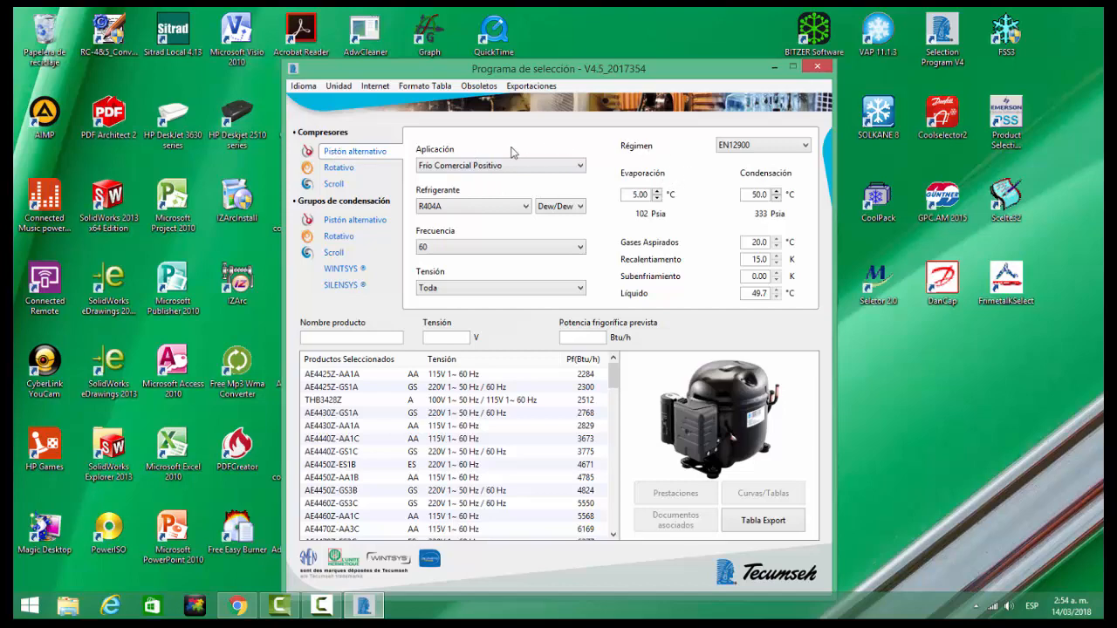
Step: Try the ARI 520-90 and ARI 540-97 regimes for the reciprocating compressors
left_click(804, 145)
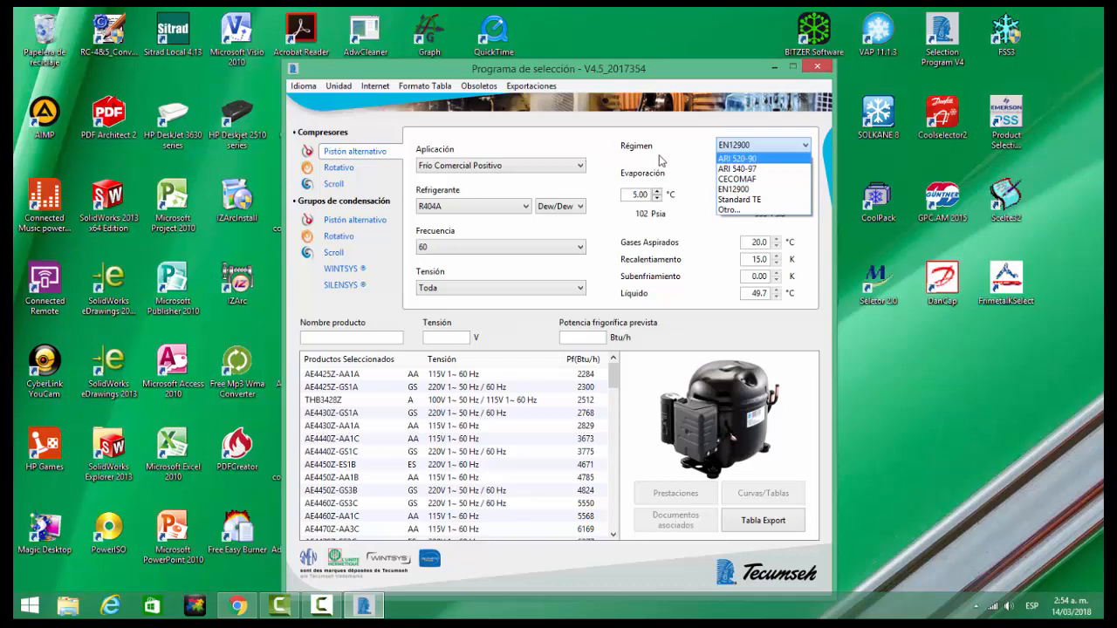
left_click(737, 159)
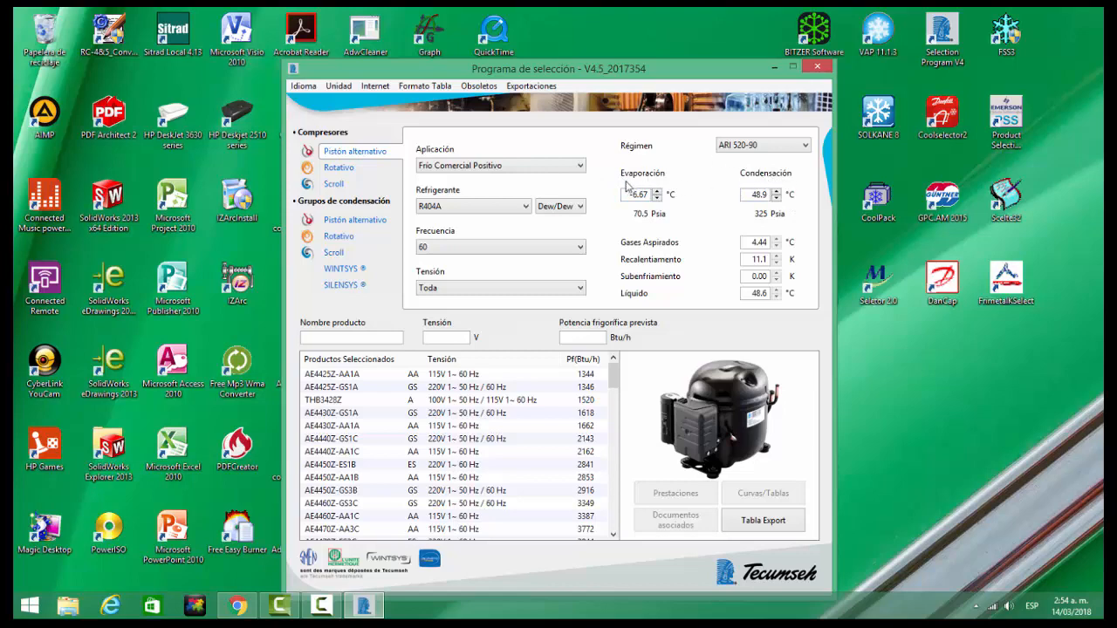
left_click(805, 149)
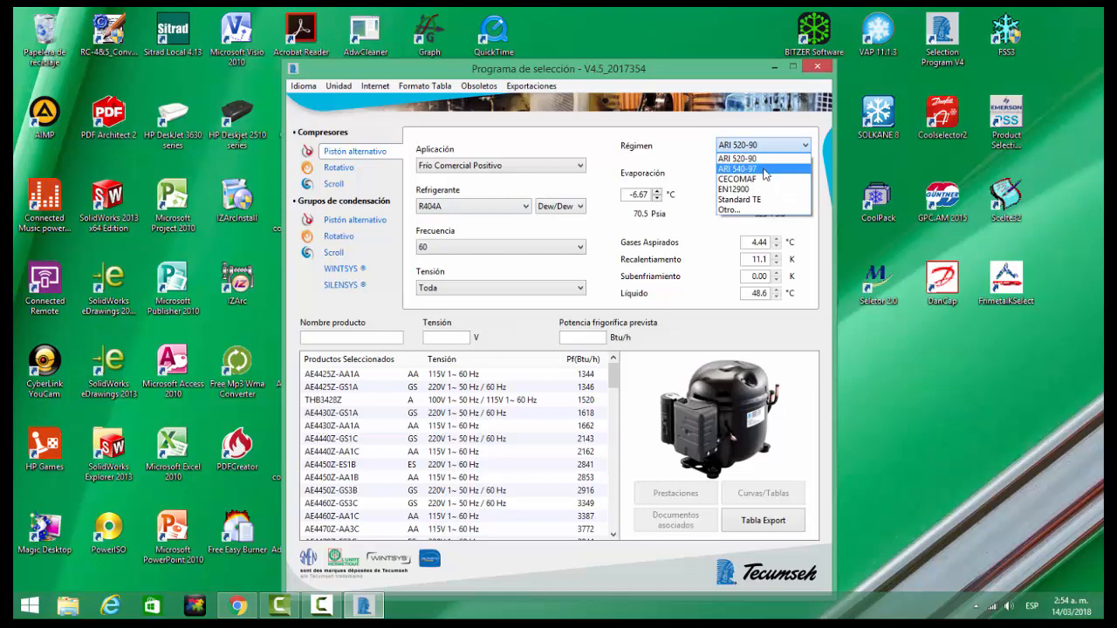
left_click(774, 170)
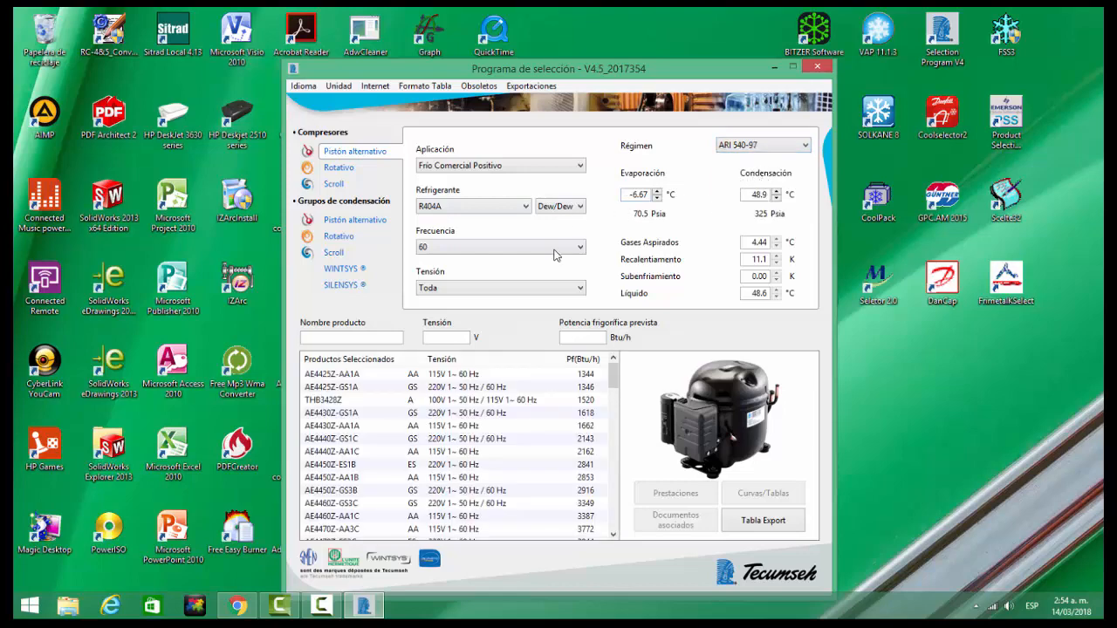
Step: Load the operating conditions of the CECOMAF regime and switch the regime to Otro... for custom values
left_click(790, 146)
left_click(788, 179)
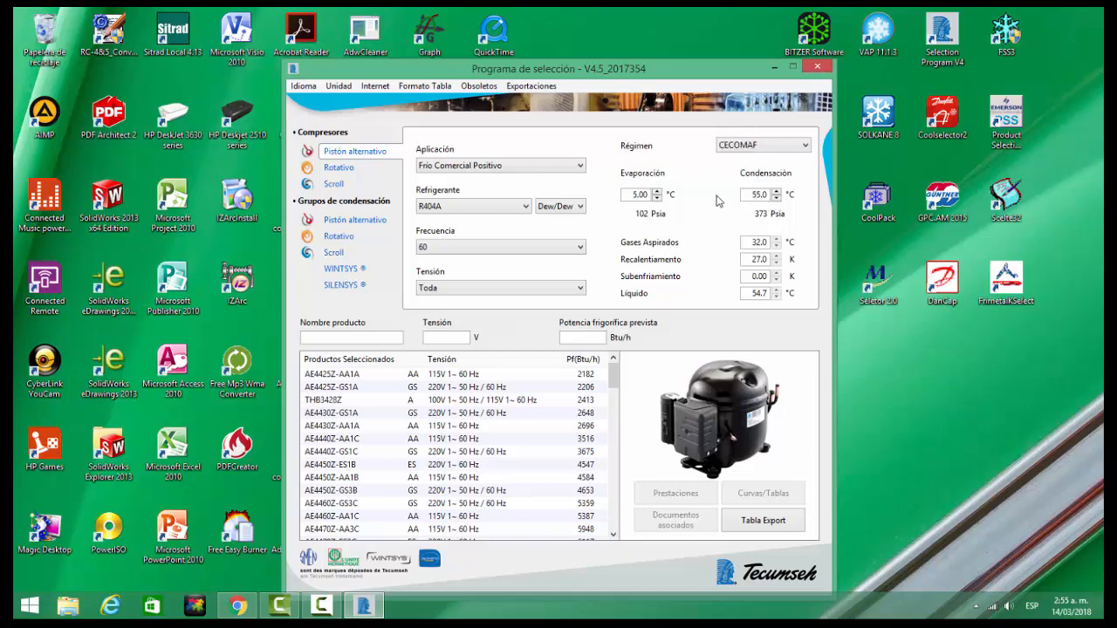
left_click(807, 147)
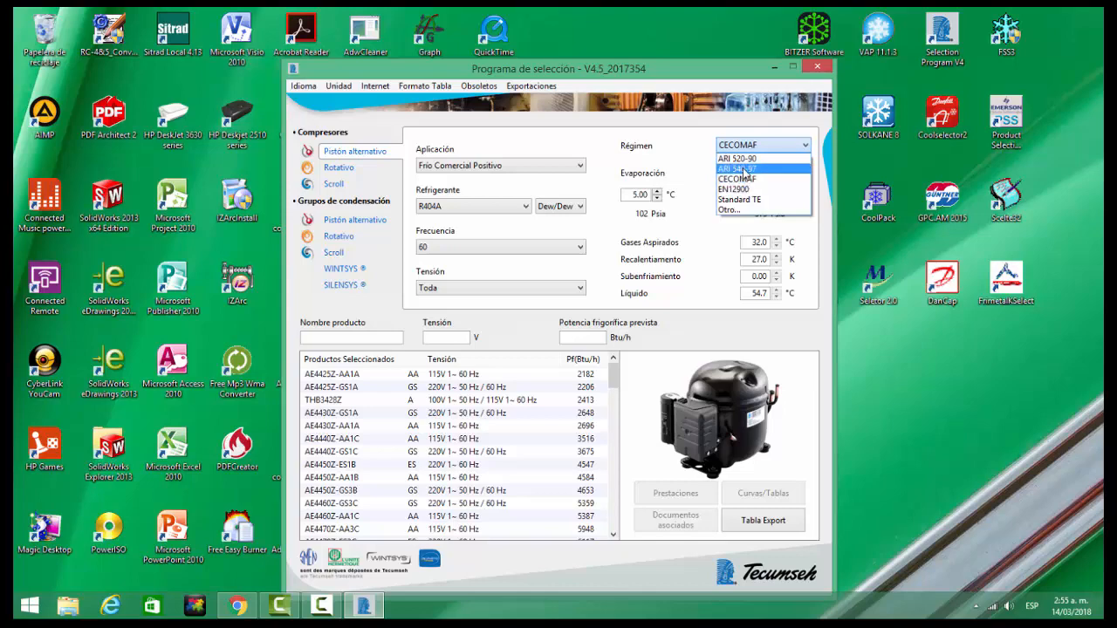
left_click(746, 211)
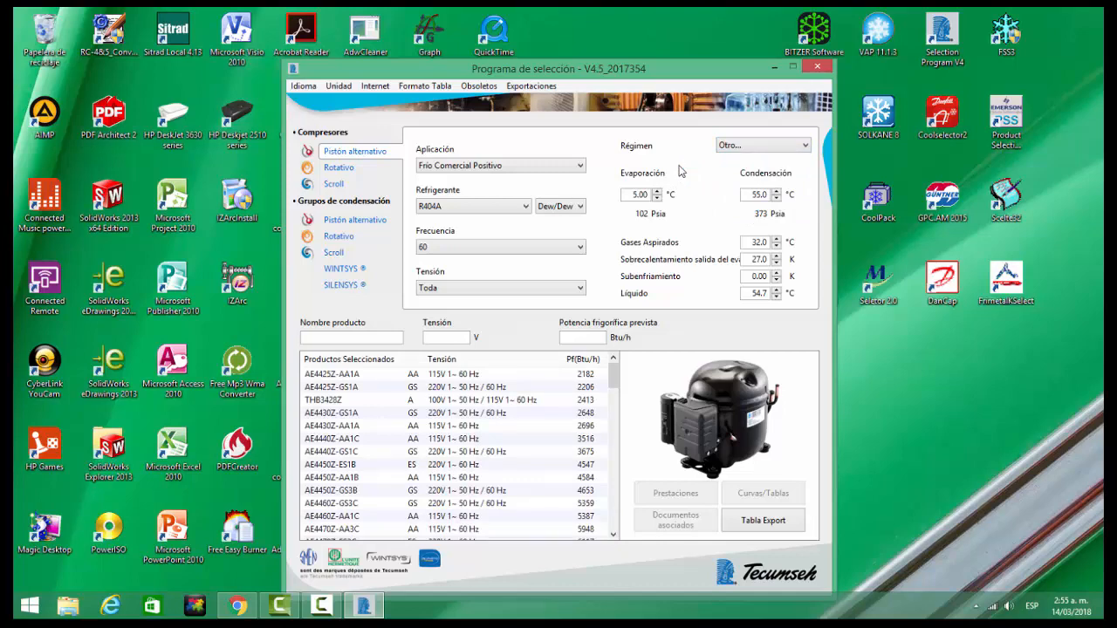
Step: Try the Frío Comercial Negativo, Frío Comercial Positivo, Frío Doméstico and Acondicionamiento de aire applications one after another
left_click(581, 166)
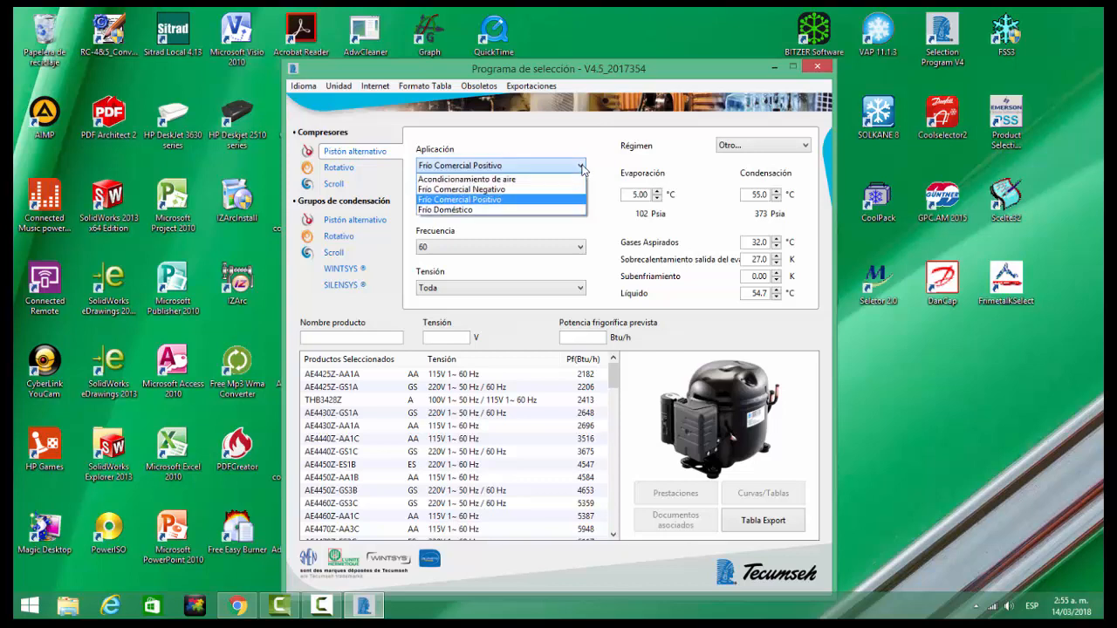
left_click(511, 191)
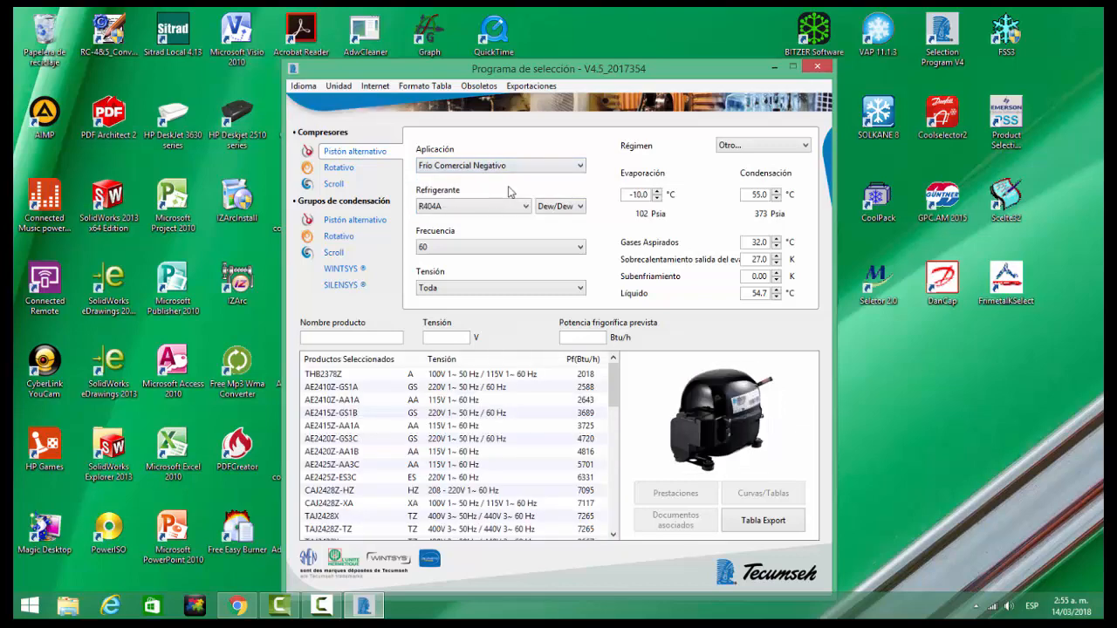
left_click(582, 169)
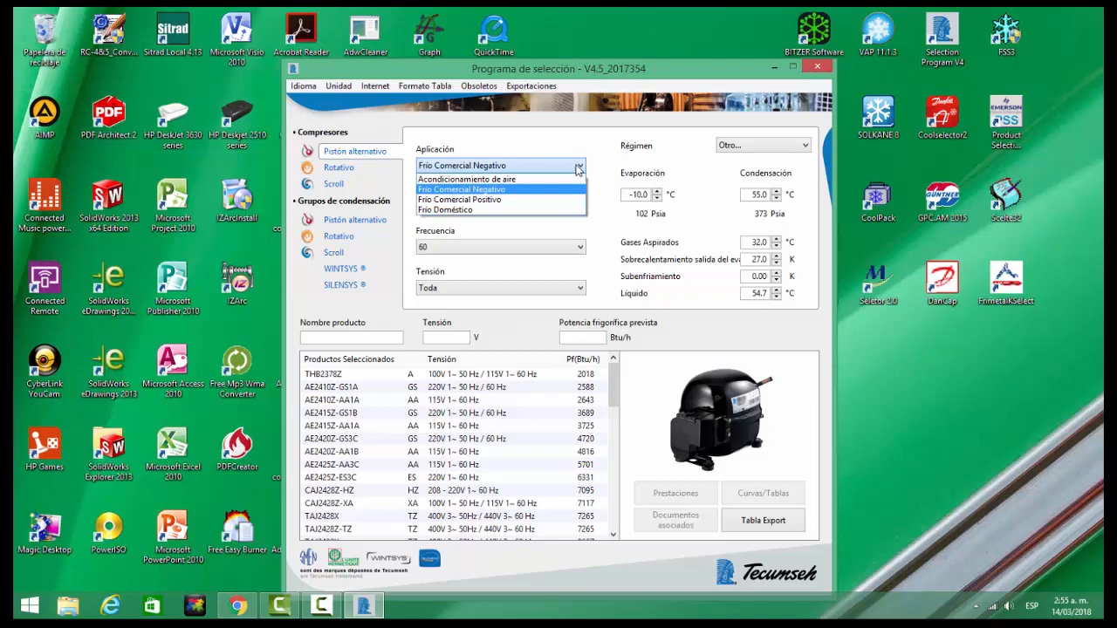
left_click(505, 201)
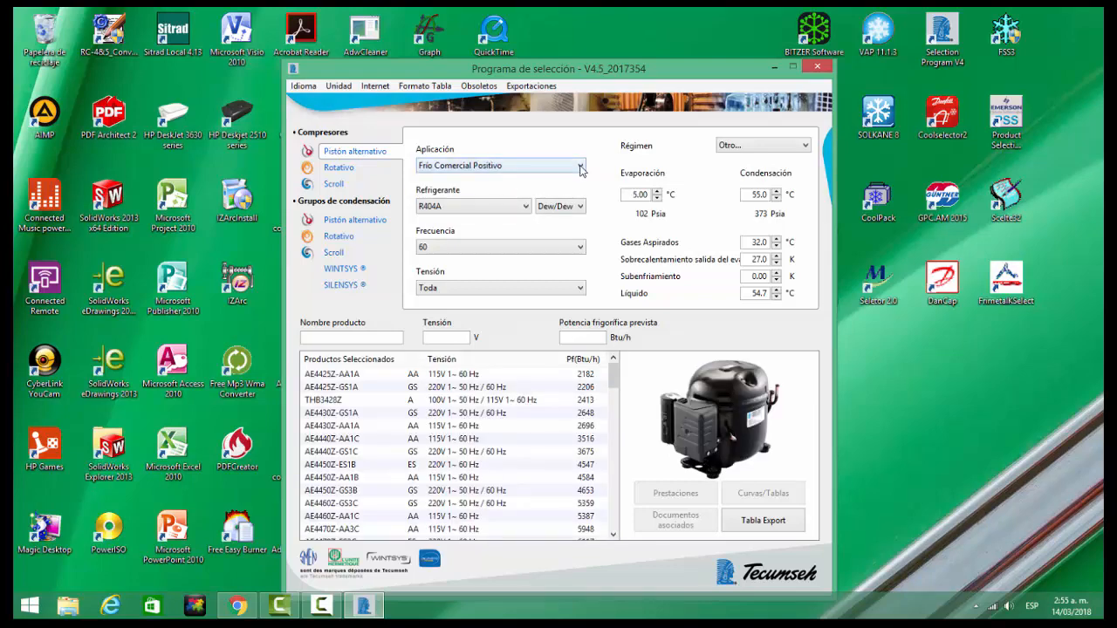
left_click(581, 168)
left_click(490, 211)
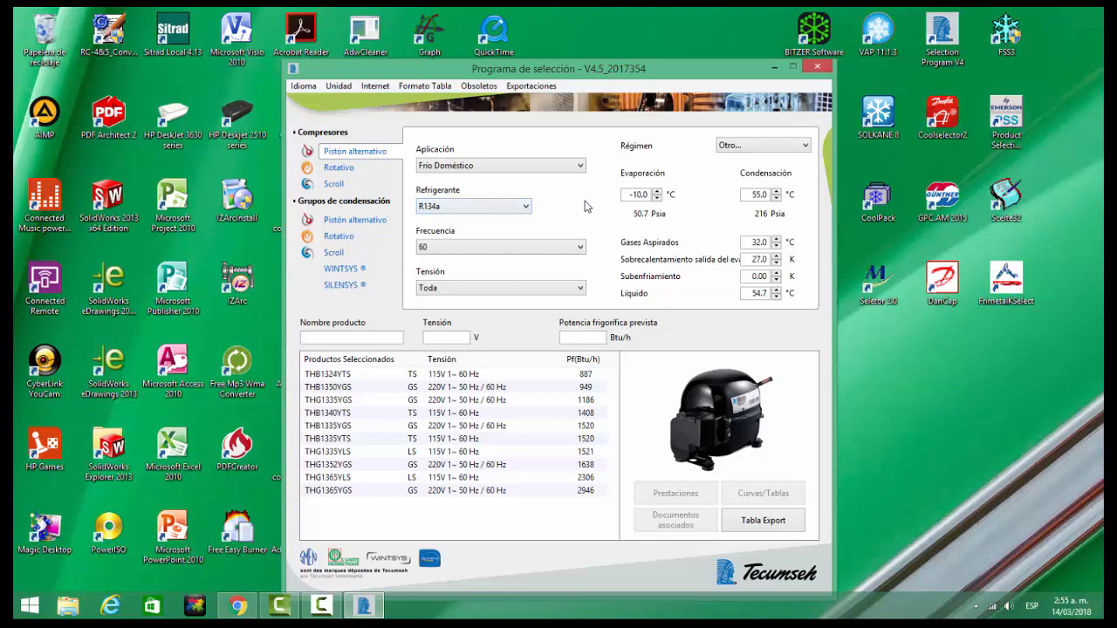
left_click(575, 170)
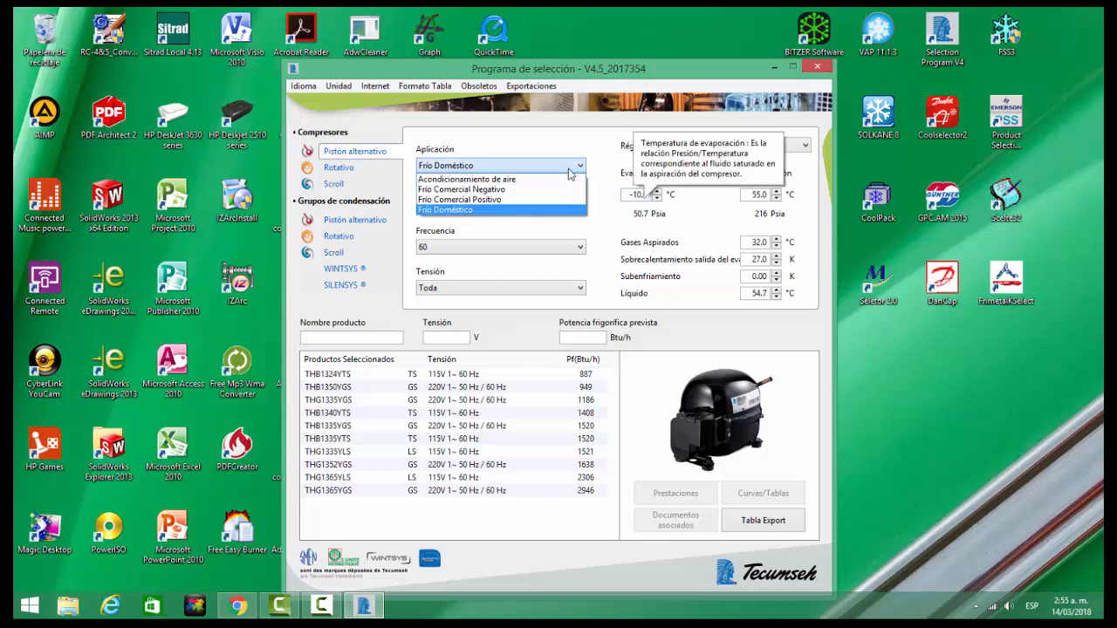
left_click(511, 180)
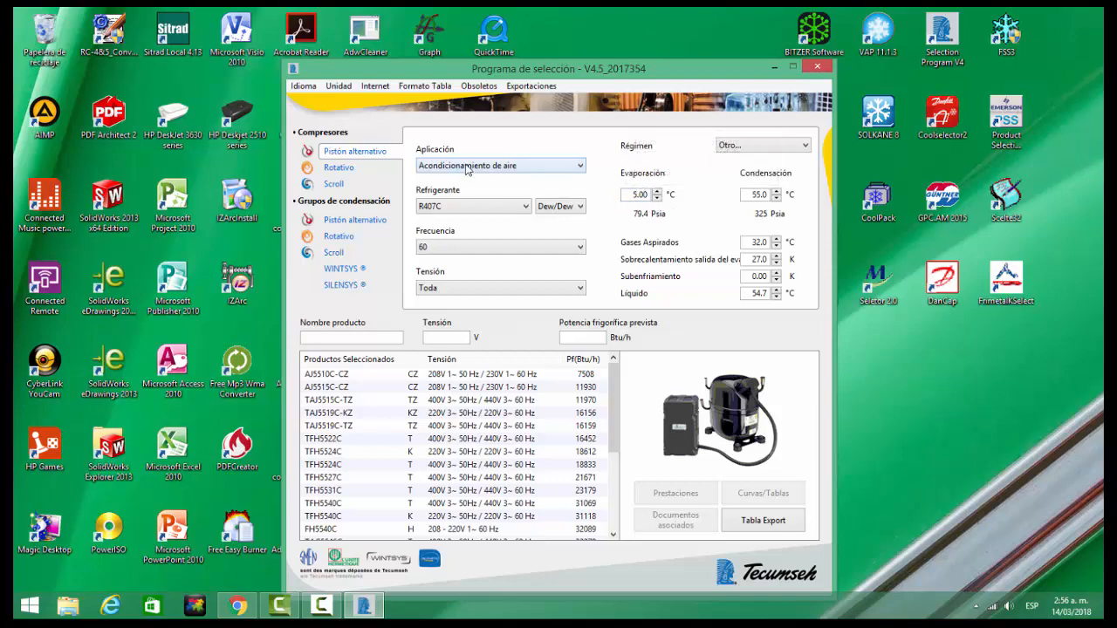
Step: Set the compressor application to Frío Doméstico with refrigerant R134a
left_click(580, 166)
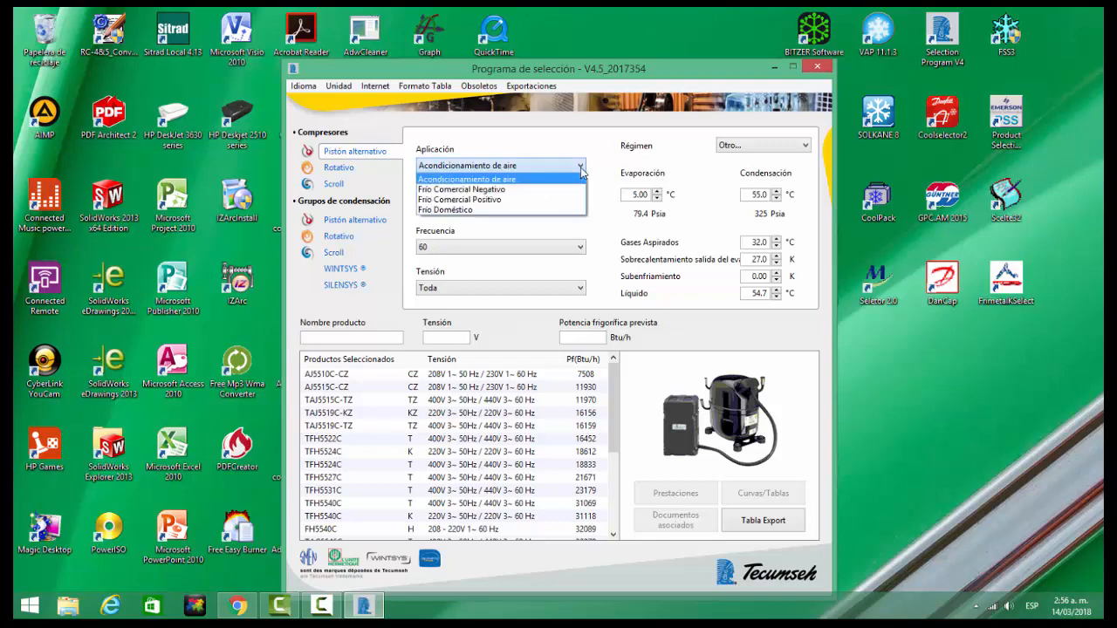
left_click(472, 210)
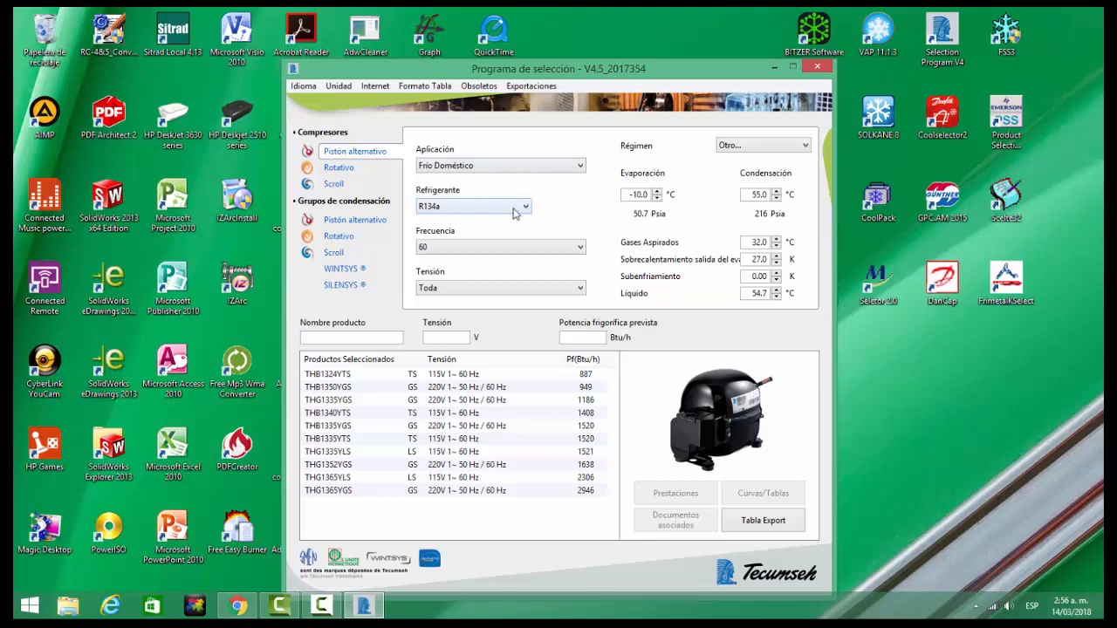
left_click(523, 211)
left_click(491, 219)
Step: Set the supply frequency to 60 and the voltage to 115V 1~ 60 Hz
left_click(575, 248)
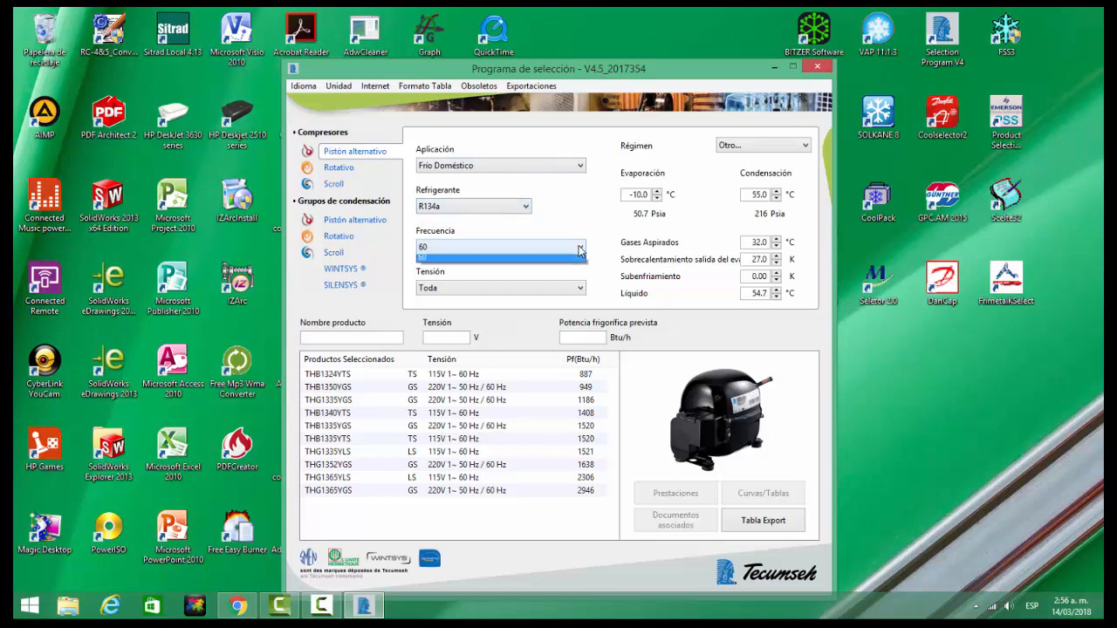
left_click(513, 272)
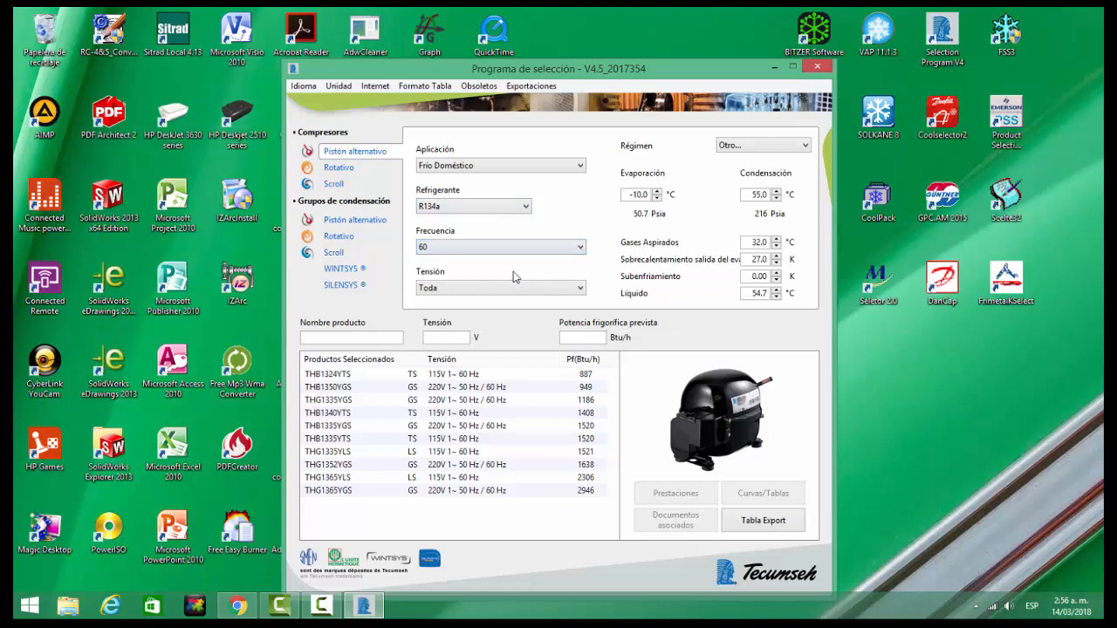
left_click(579, 248)
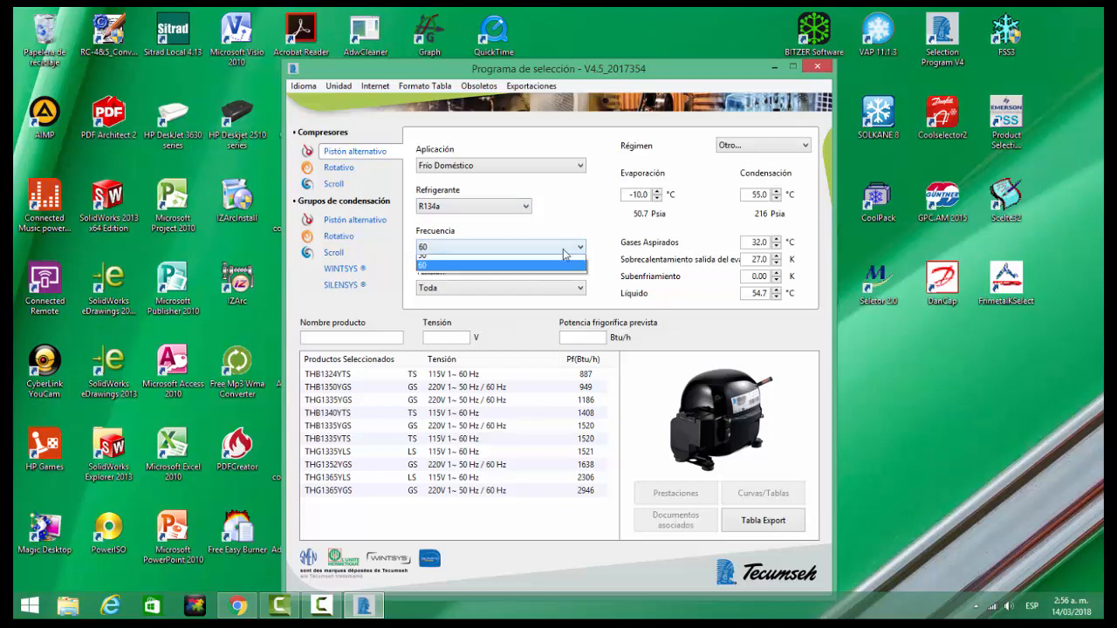
left_click(540, 272)
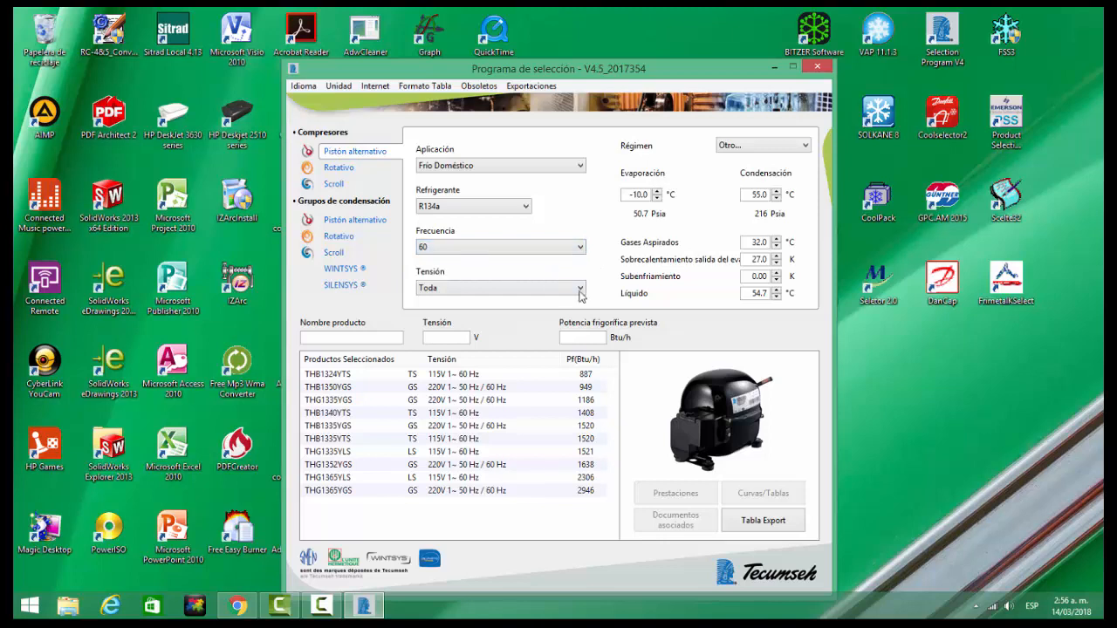
left_click(579, 290)
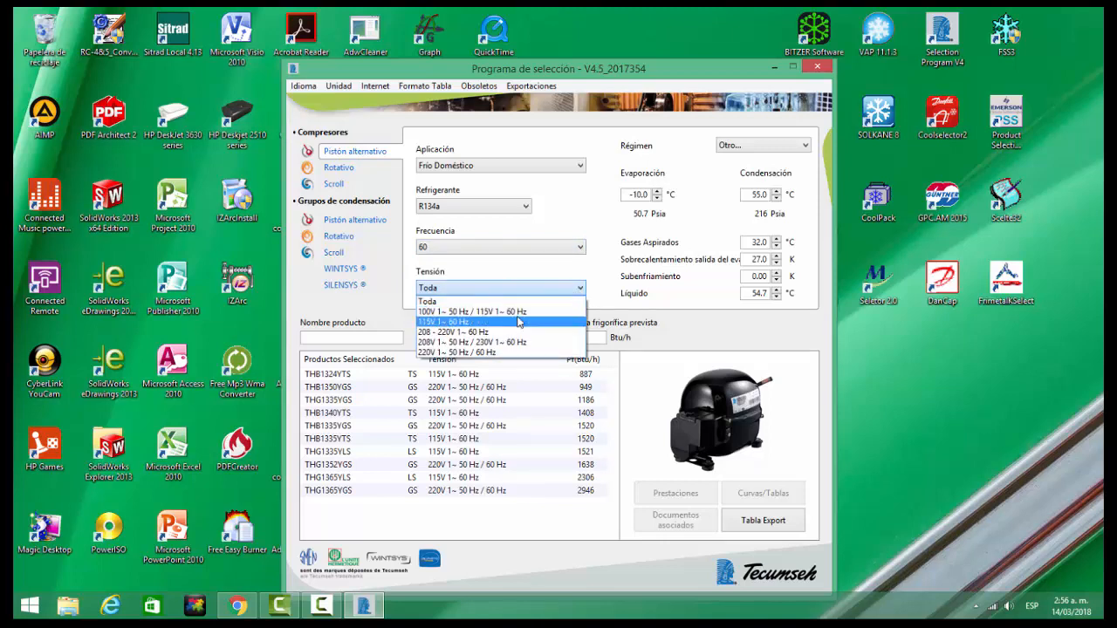
left_click(470, 322)
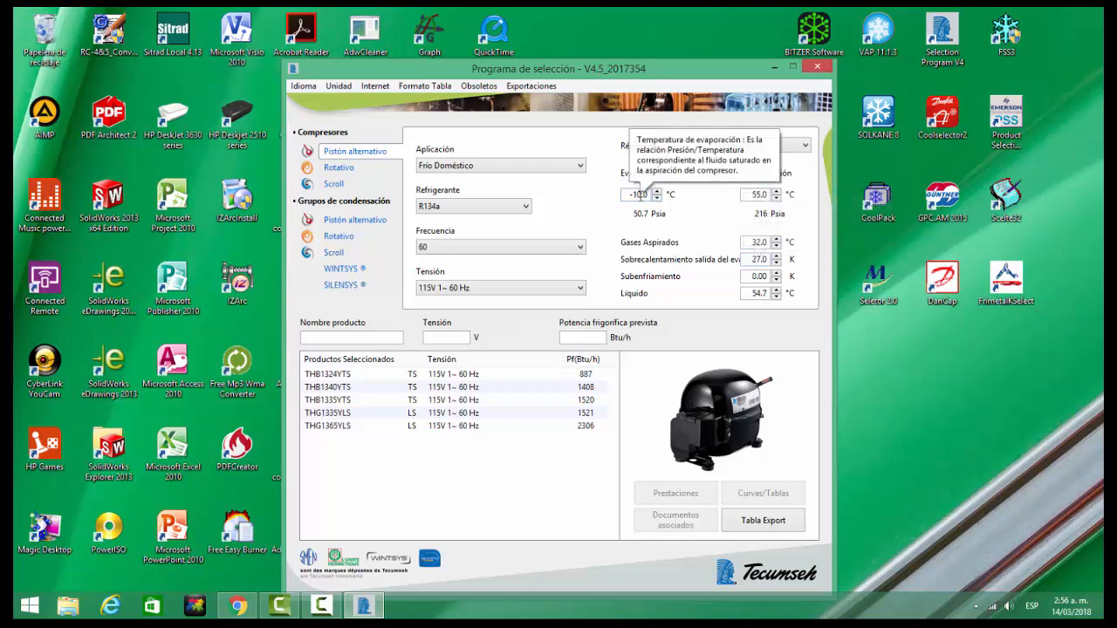
Step: Set the condensation temperature to 45.0 °C
left_click(775, 200)
left_click(776, 200)
left_click(776, 200)
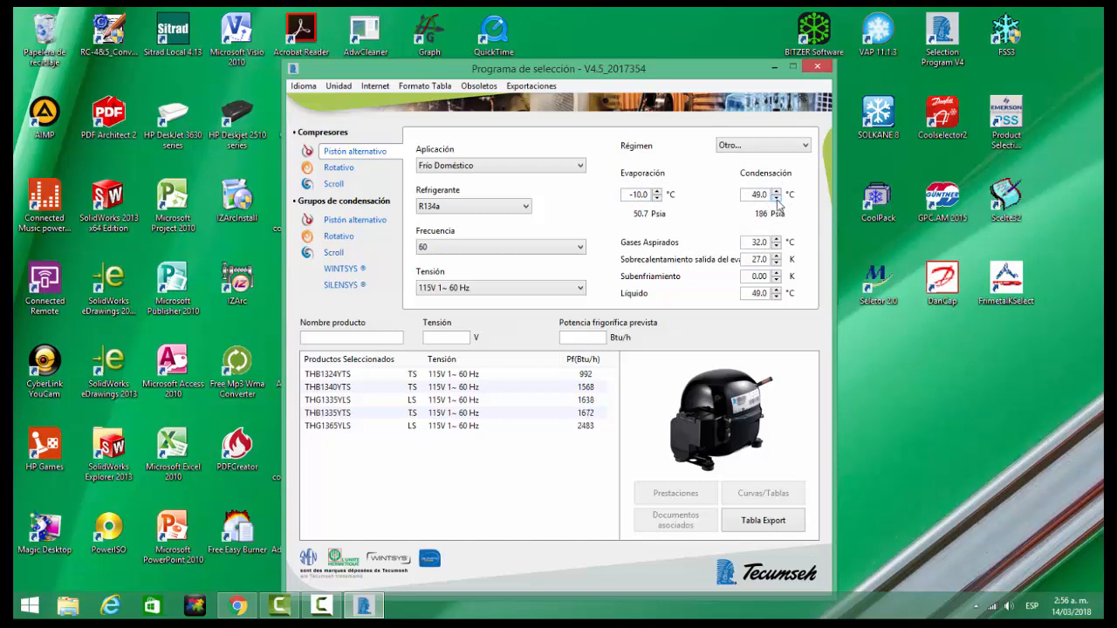
left_click(776, 200)
left_click(776, 199)
left_click(775, 199)
left_click(776, 199)
left_click(776, 199)
left_click(777, 200)
left_click(776, 192)
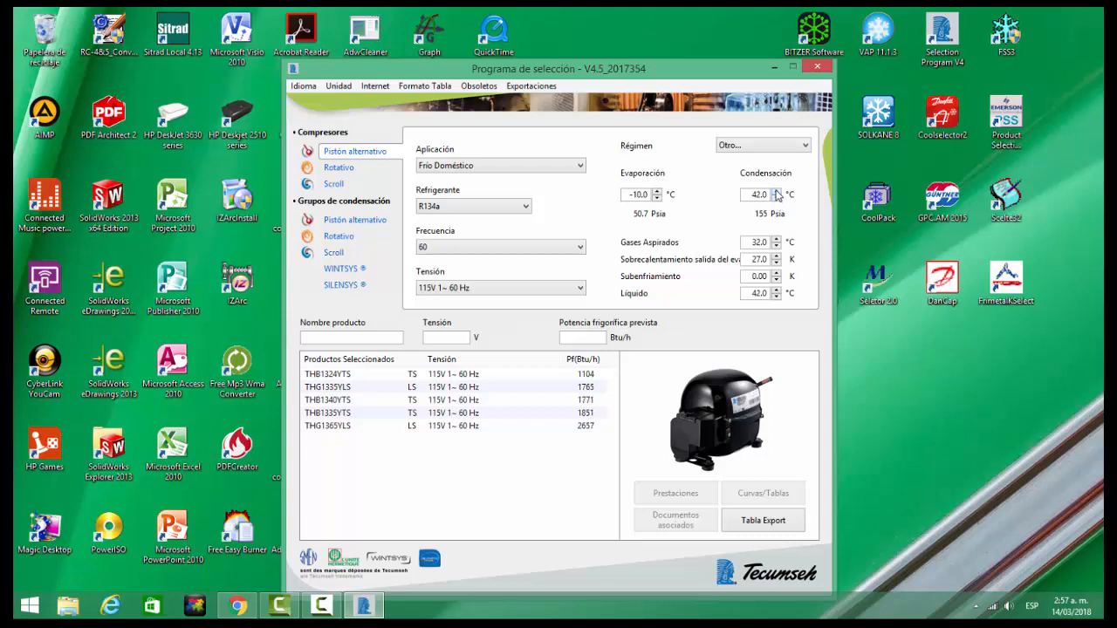
left_click(777, 191)
left_click(776, 191)
left_click(777, 191)
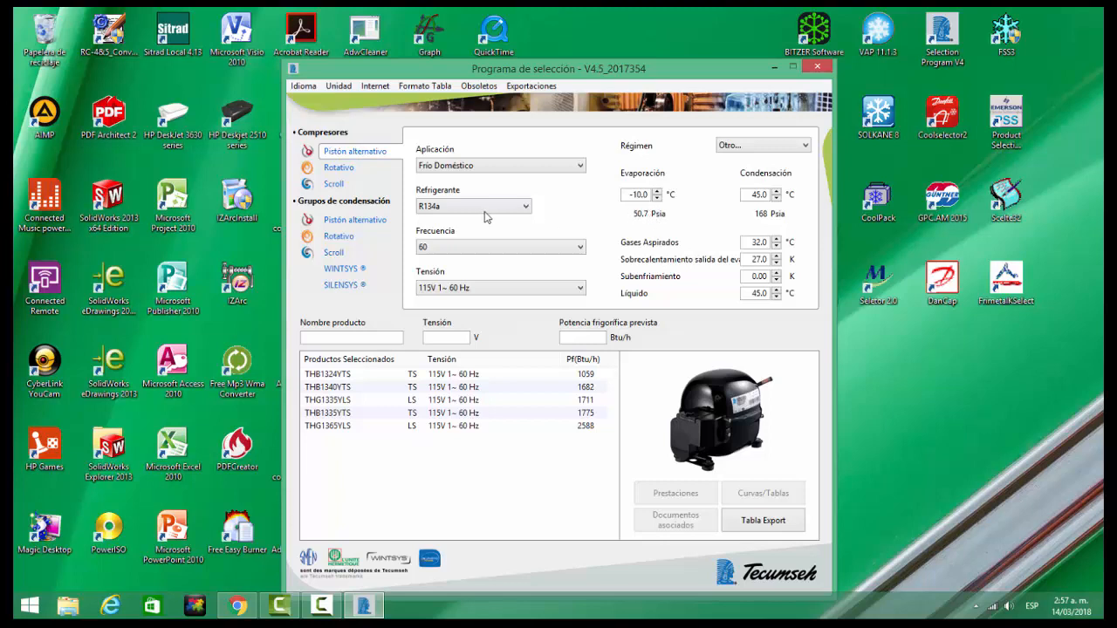
Step: Set the evaporation temperature to -15.0 °C
left_click(656, 199)
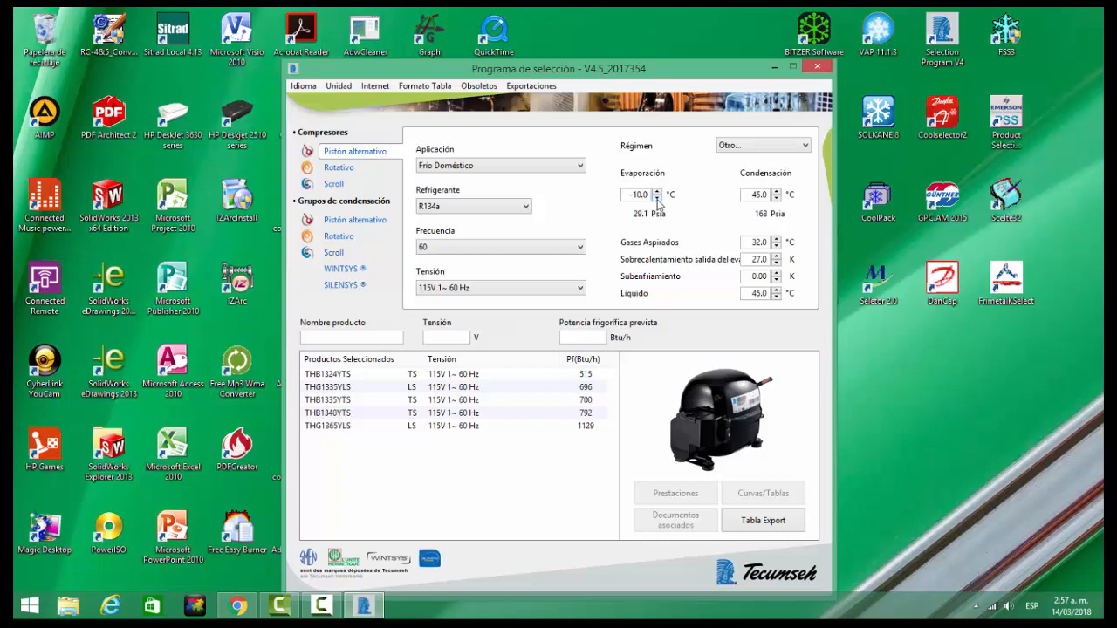
left_click(656, 199)
left_click(657, 199)
left_click(656, 199)
left_click(656, 199)
Step: Lower the suction gas temperature to 5.00 °C and the evaporator outlet superheat to 10.0 K
left_click(775, 246)
left_click(776, 247)
left_click(776, 248)
left_click(776, 262)
mouse_move(761, 262)
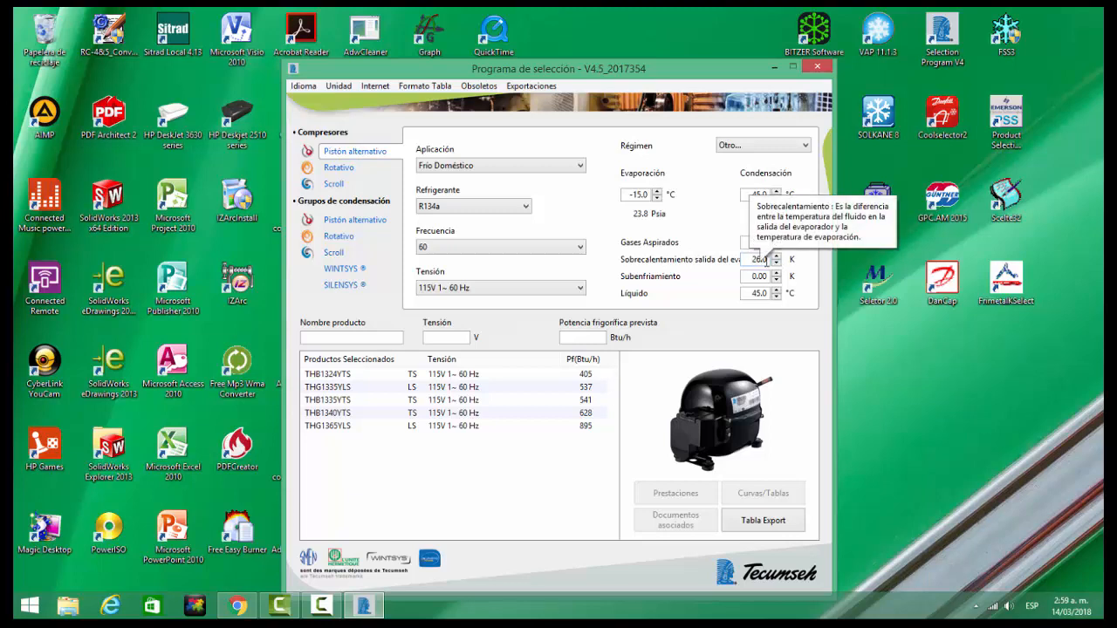
left_click(776, 256)
left_click(776, 255)
left_click(775, 263)
left_click(775, 263)
left_click(775, 263)
left_click(775, 263)
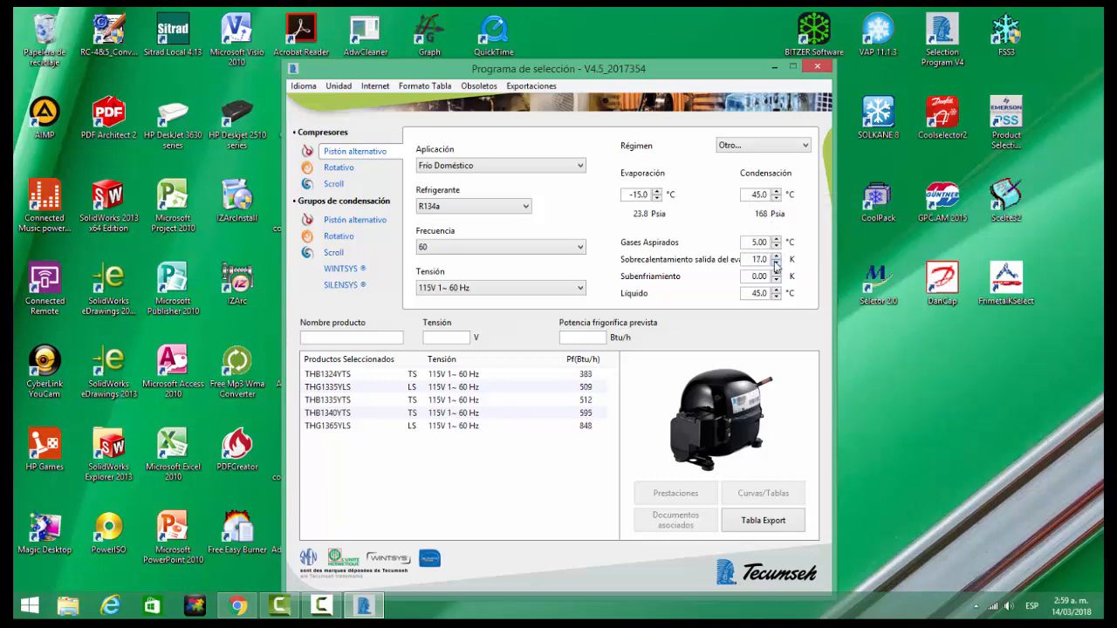
left_click(775, 263)
left_click(775, 264)
left_click(775, 264)
left_click(775, 263)
Step: Set the subcooling (Subenfriamiento) to 5.00 K
left_click(776, 273)
left_click(776, 273)
left_click(776, 273)
left_click(776, 274)
mouse_move(760, 275)
Step: Go through the selected products one by one, from THB1324YTS to THG1365YLS
left_click(334, 376)
left_click(339, 389)
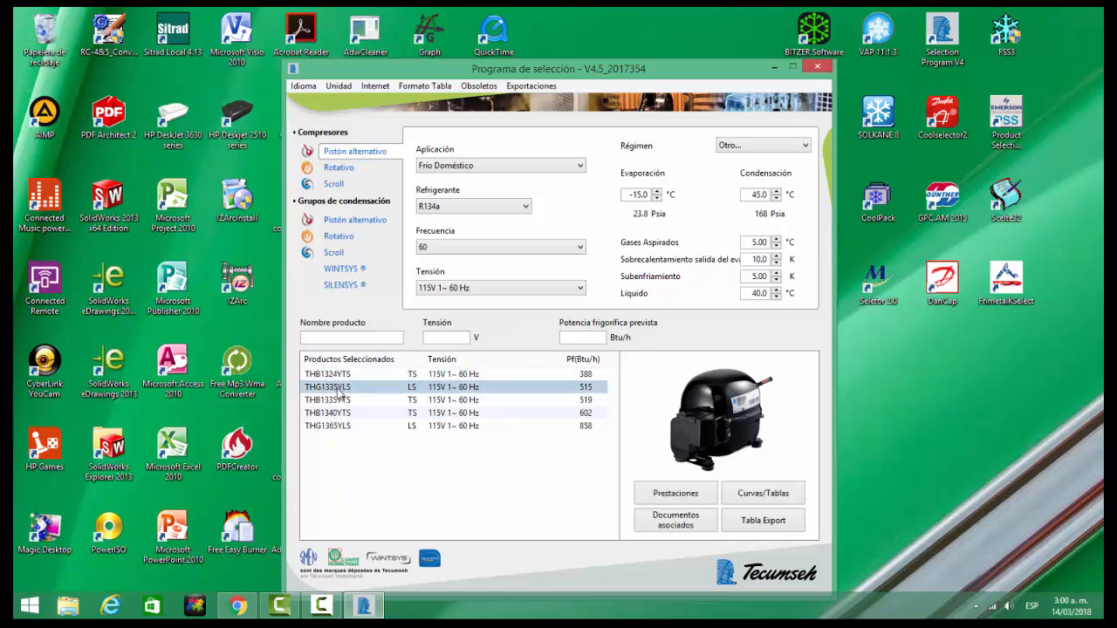
left_click(341, 402)
left_click(343, 416)
left_click(343, 426)
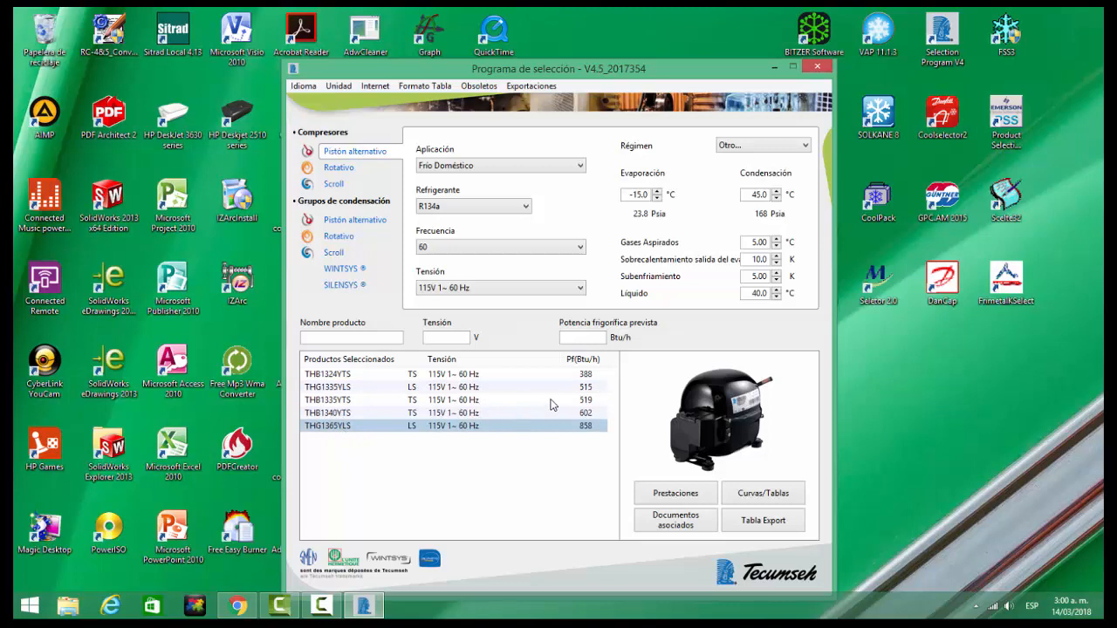
Step: Compare THB1335YTS with THB1340YTS and open the performance data of THB1340YTS
left_click(600, 403)
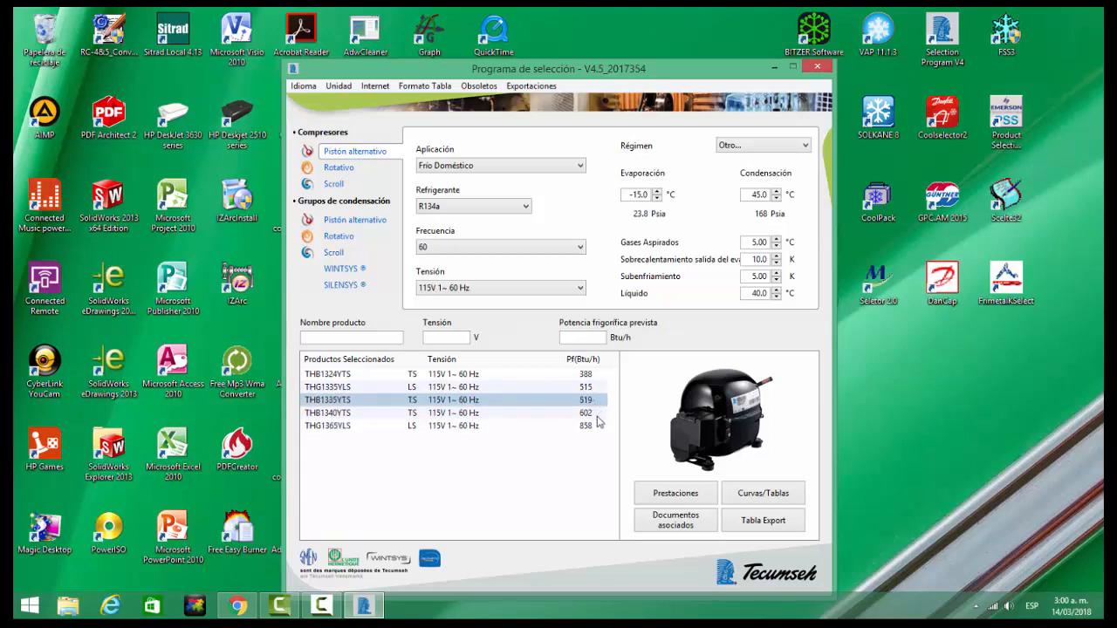
left_click(597, 416)
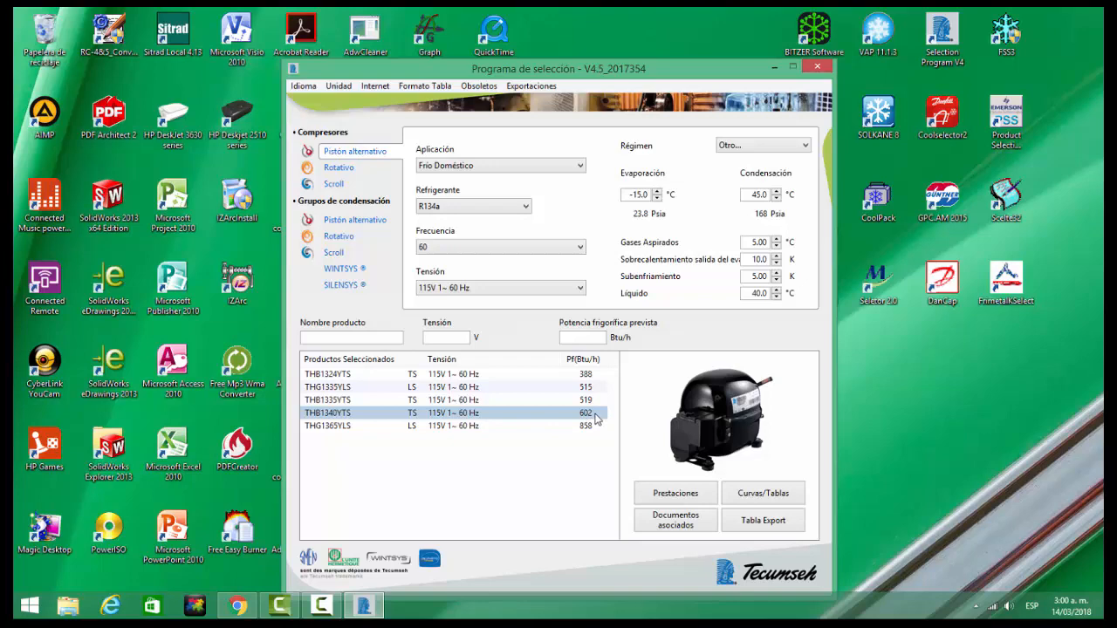
double_click(503, 417)
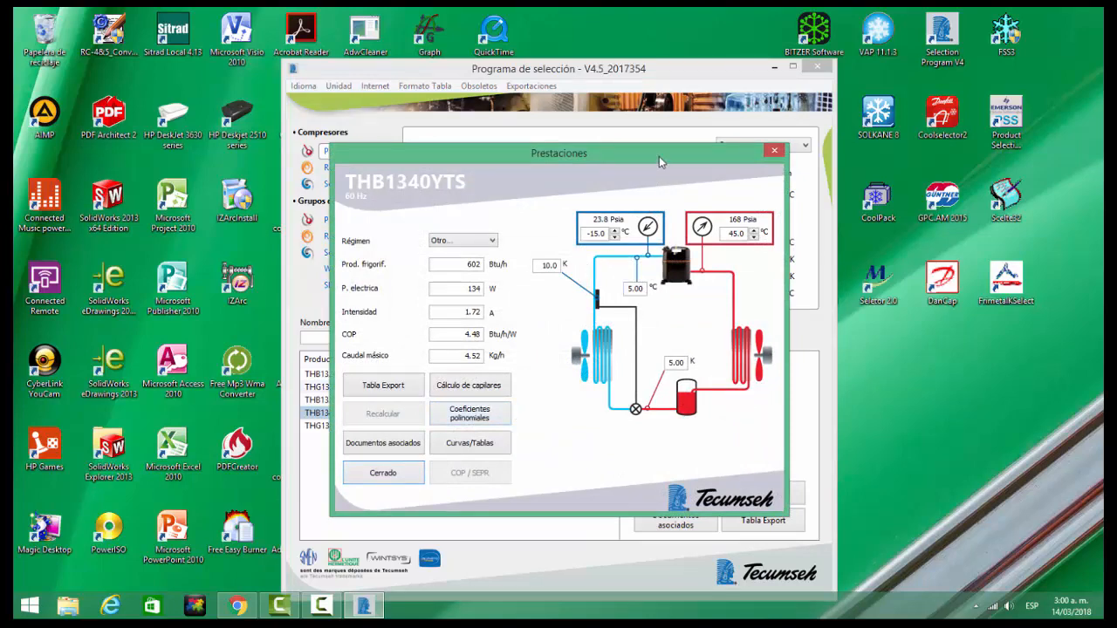
left_click_drag(659, 156, 645, 125)
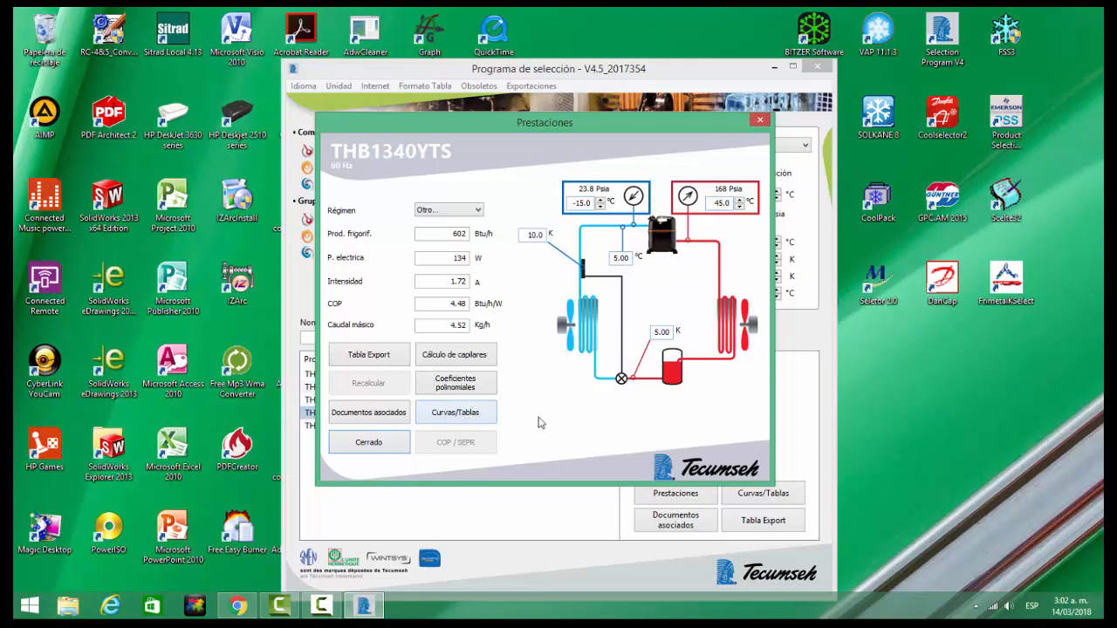
Step: Examine the THB1340YTS curves and tables for cooling capacity, electrical power, current, COP and mass flow, and close them
left_click(465, 414)
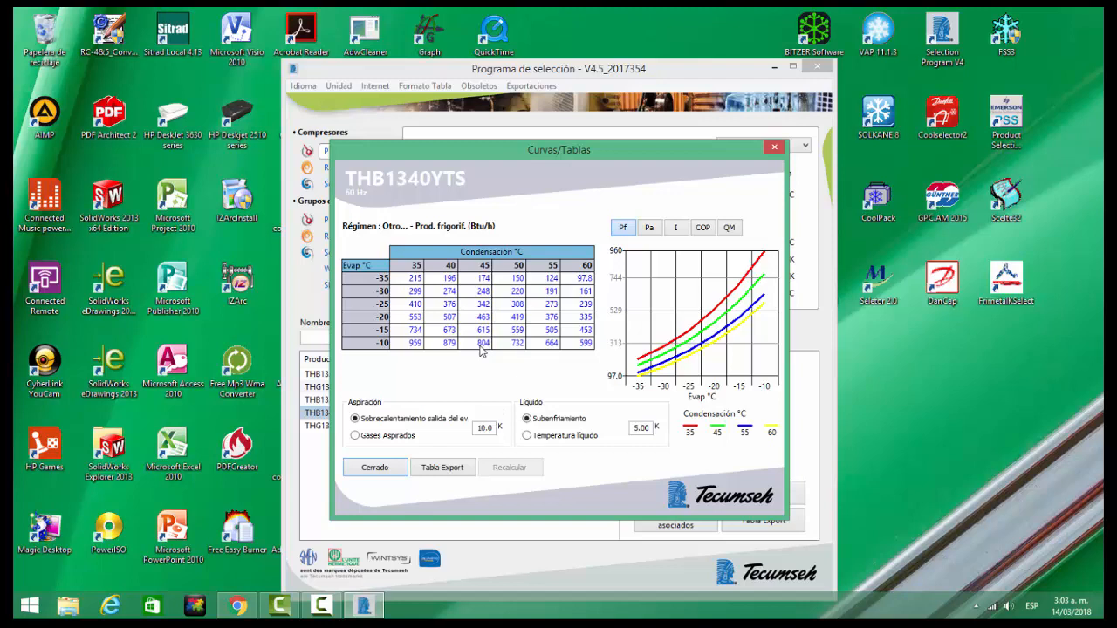
left_click(650, 228)
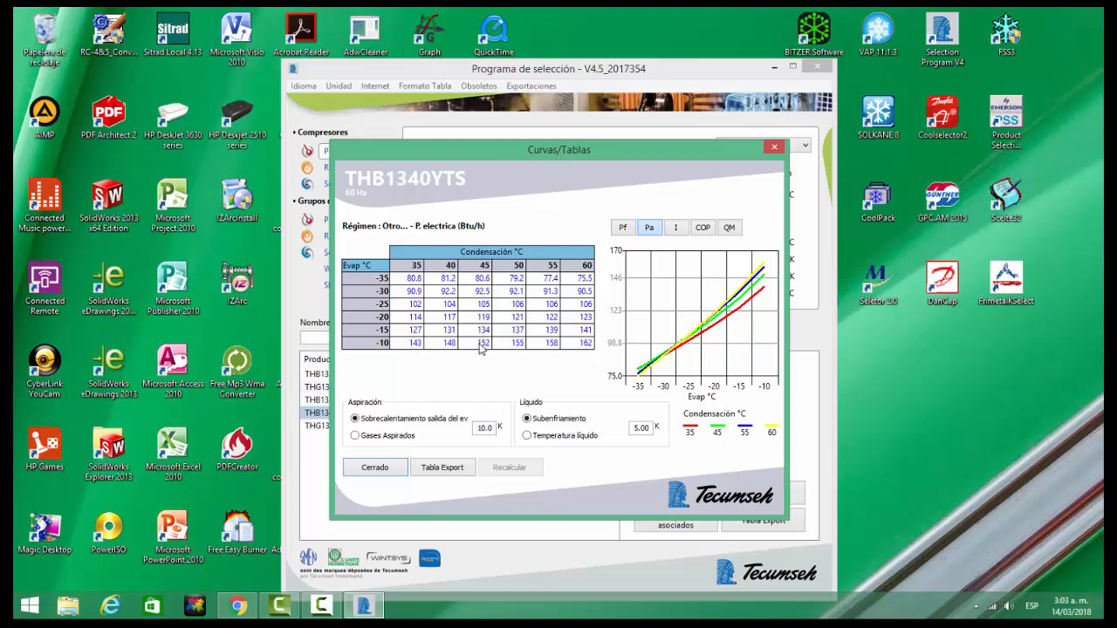
left_click(677, 228)
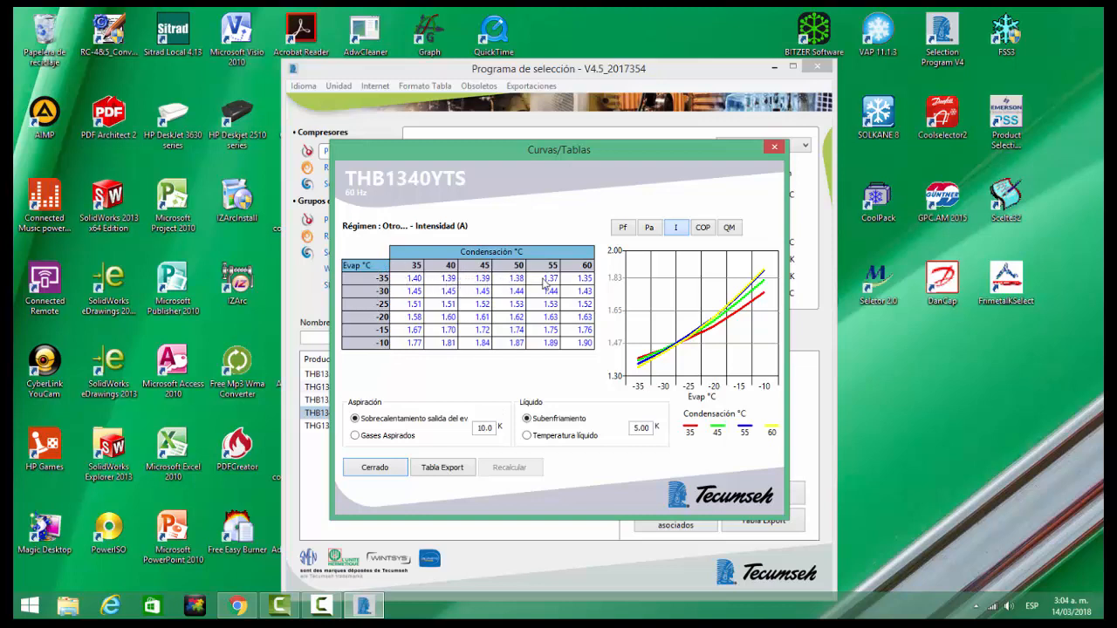
left_click(702, 228)
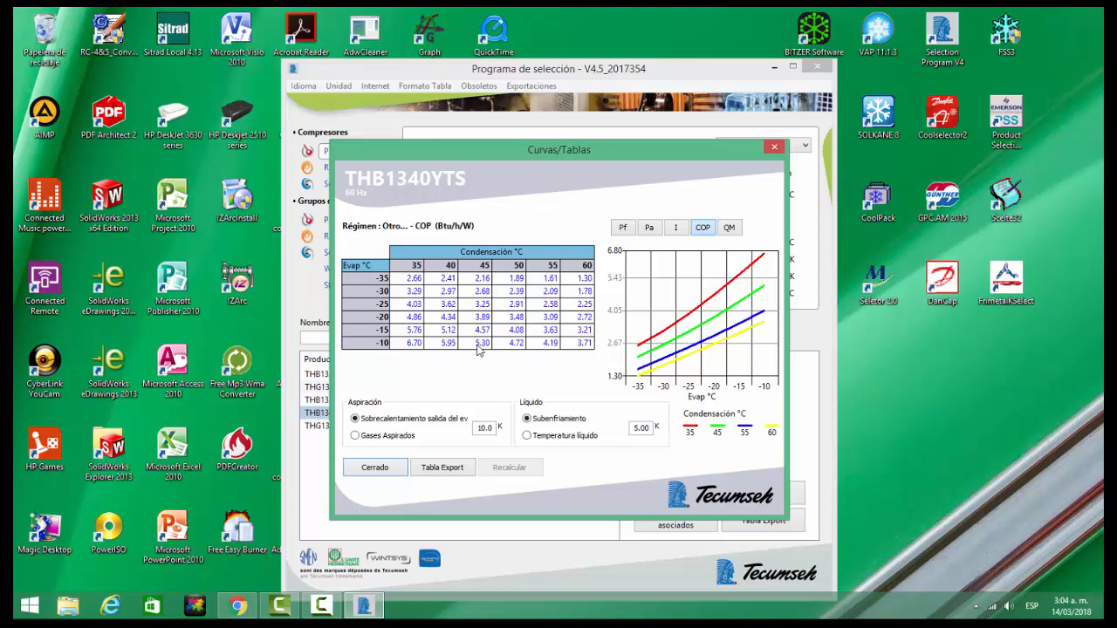
left_click(729, 228)
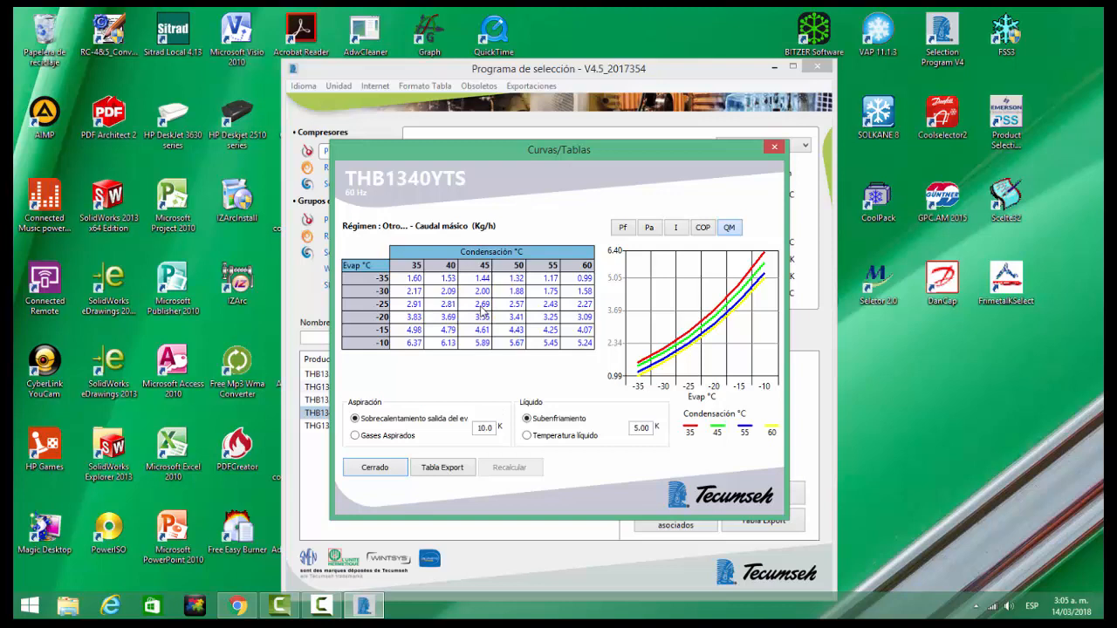
left_click(458, 473)
left_click(378, 469)
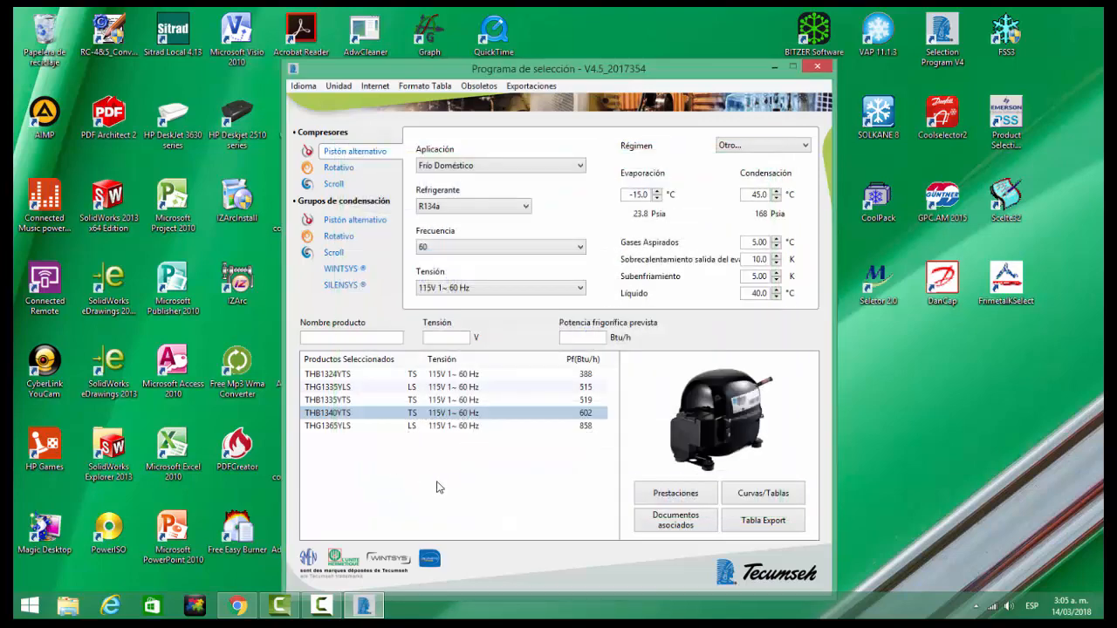
Step: Review the possible capillary tubes calculated for THB1340YTS and close its performance data
double_click(512, 417)
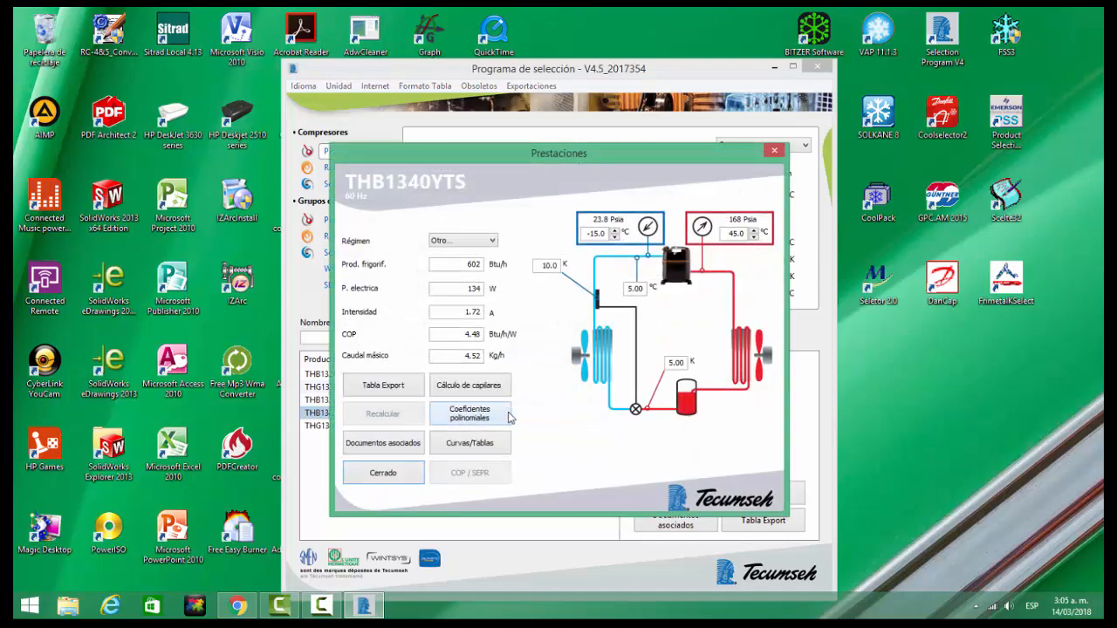
left_click(469, 390)
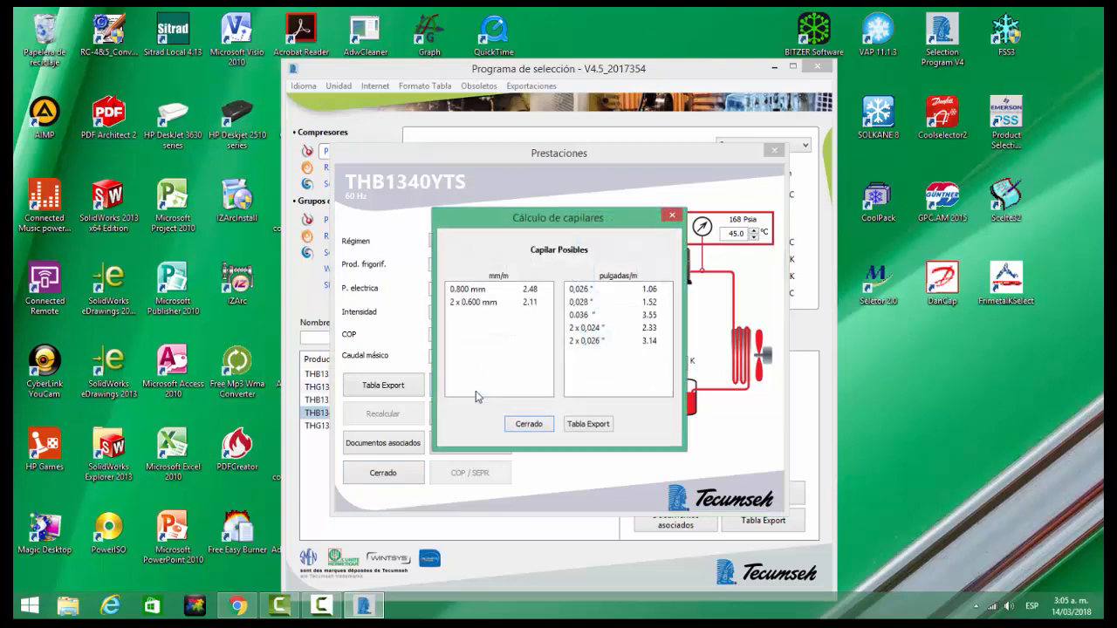
left_click_drag(617, 220, 606, 176)
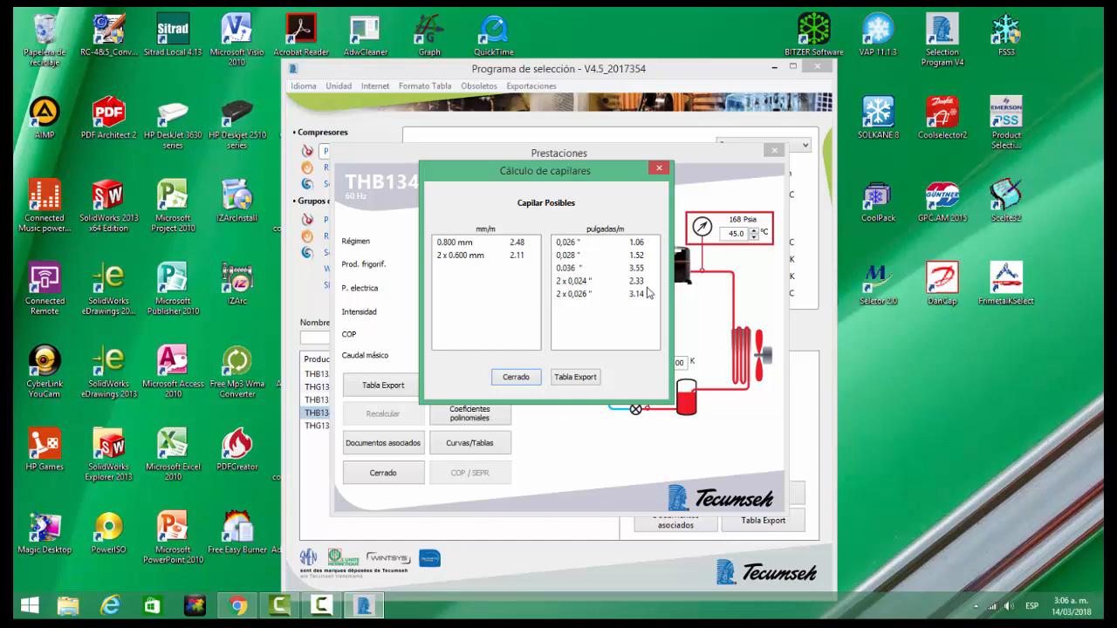
left_click(516, 377)
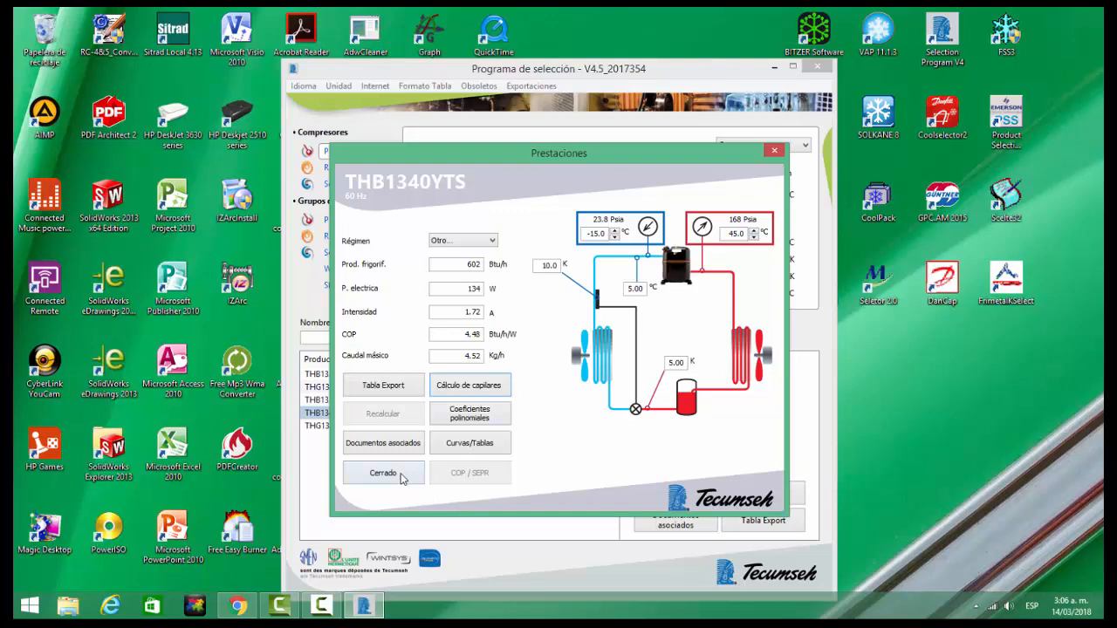
left_click(403, 477)
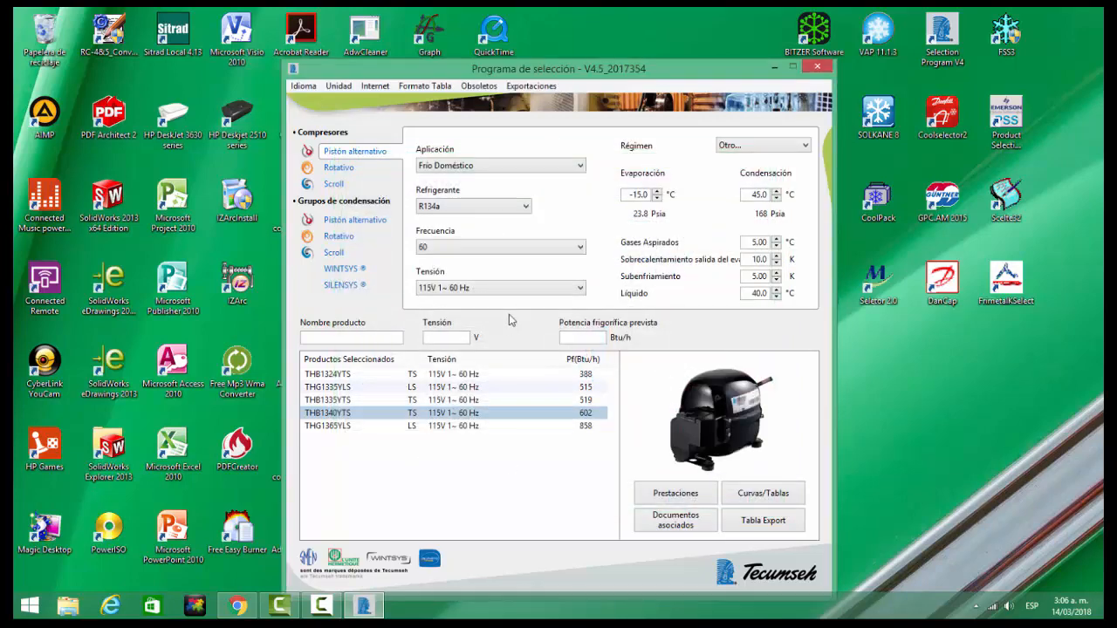
Step: Browse the rotary and scroll compressors and the reciprocating and rotary condensing units
left_click(339, 167)
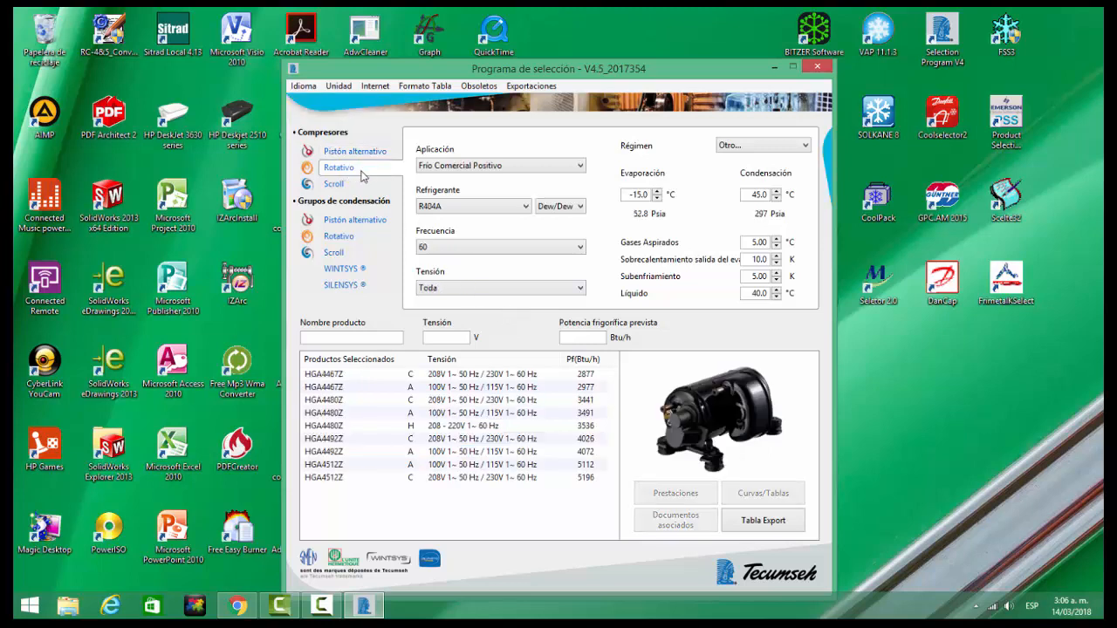
left_click(365, 222)
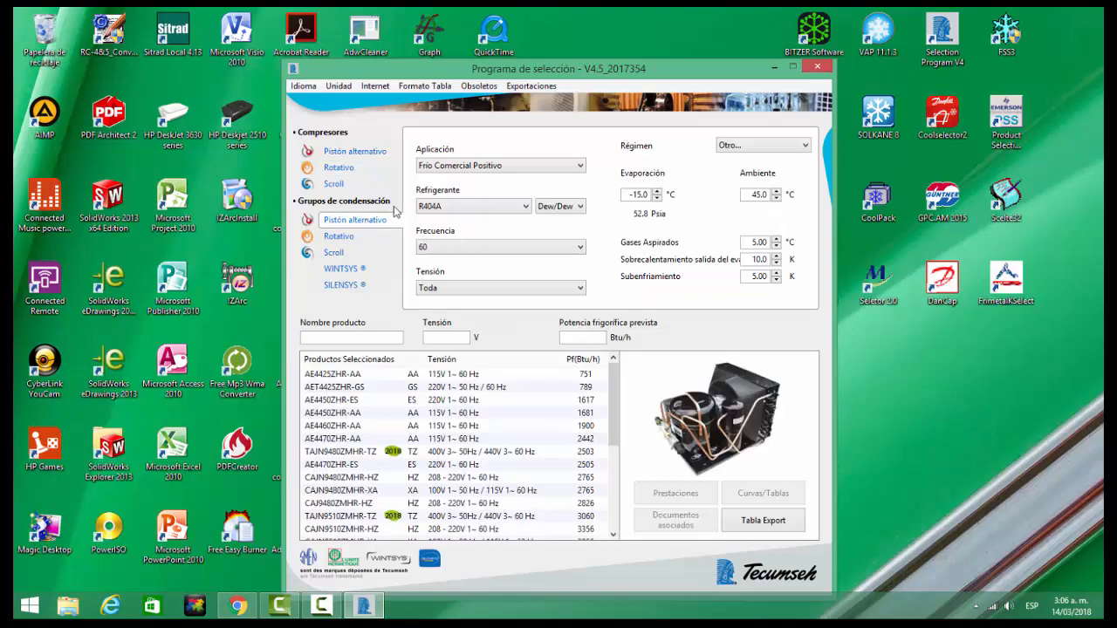
left_click(336, 185)
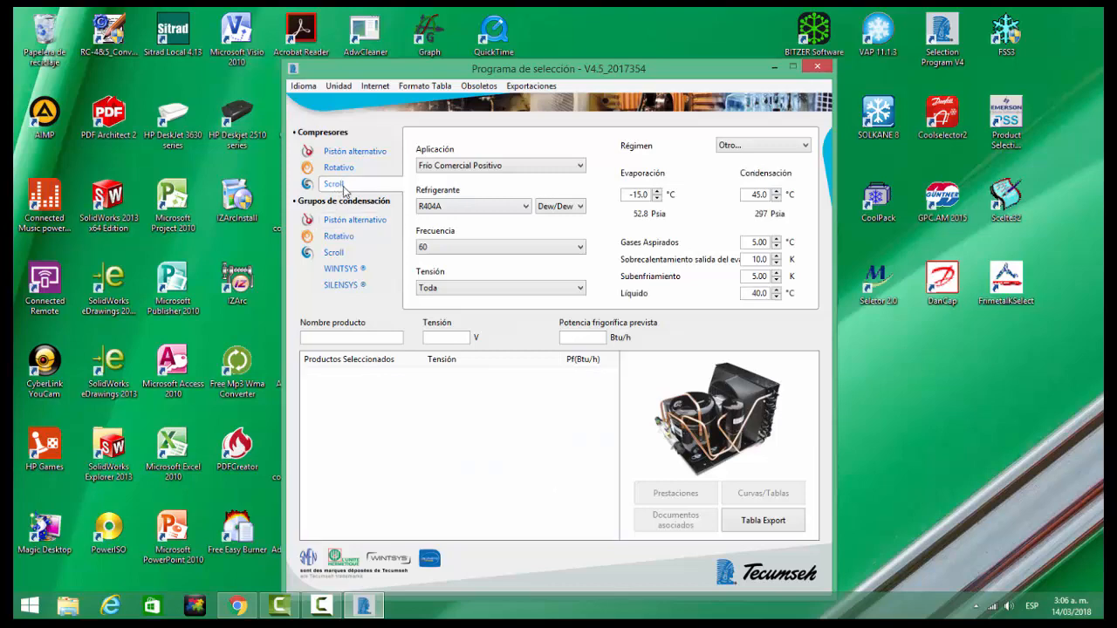
left_click(342, 220)
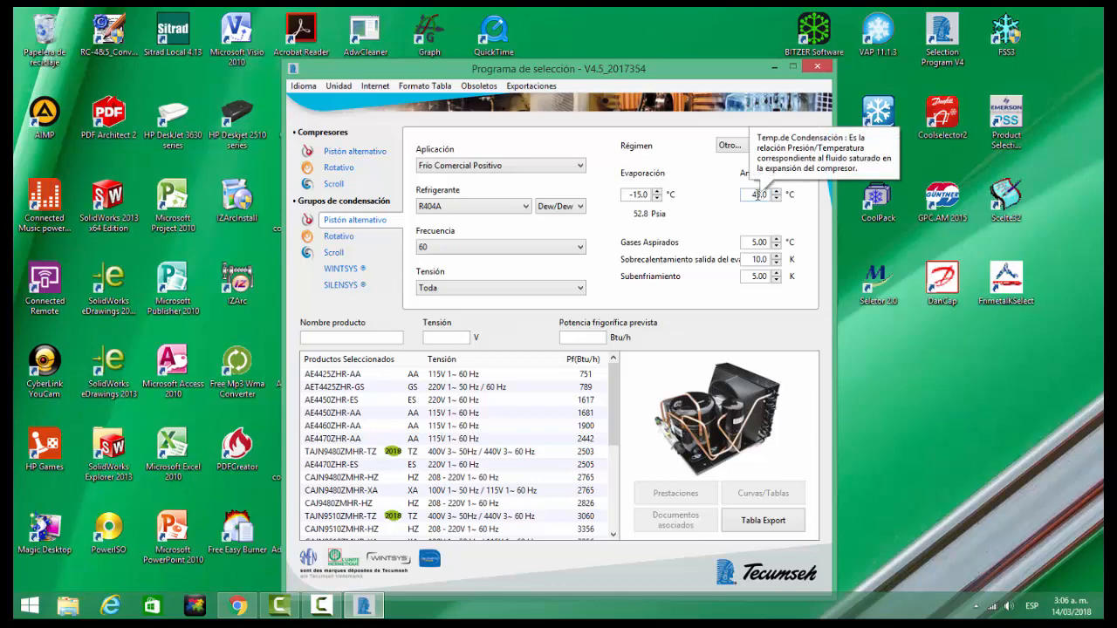
scroll(488, 247, "up", 1)
left_click(338, 236)
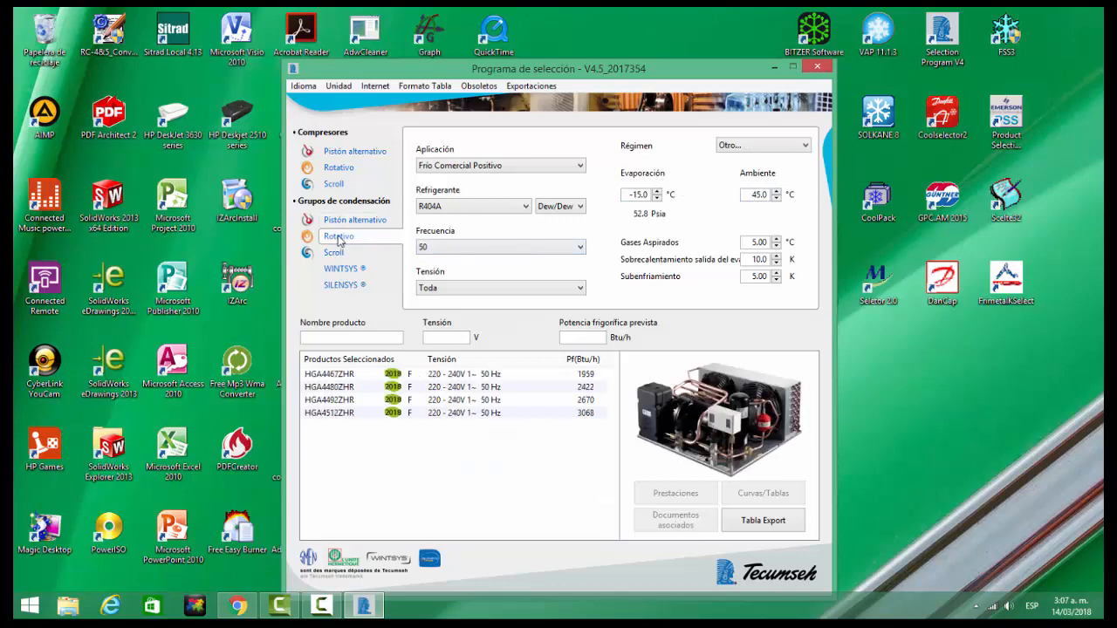